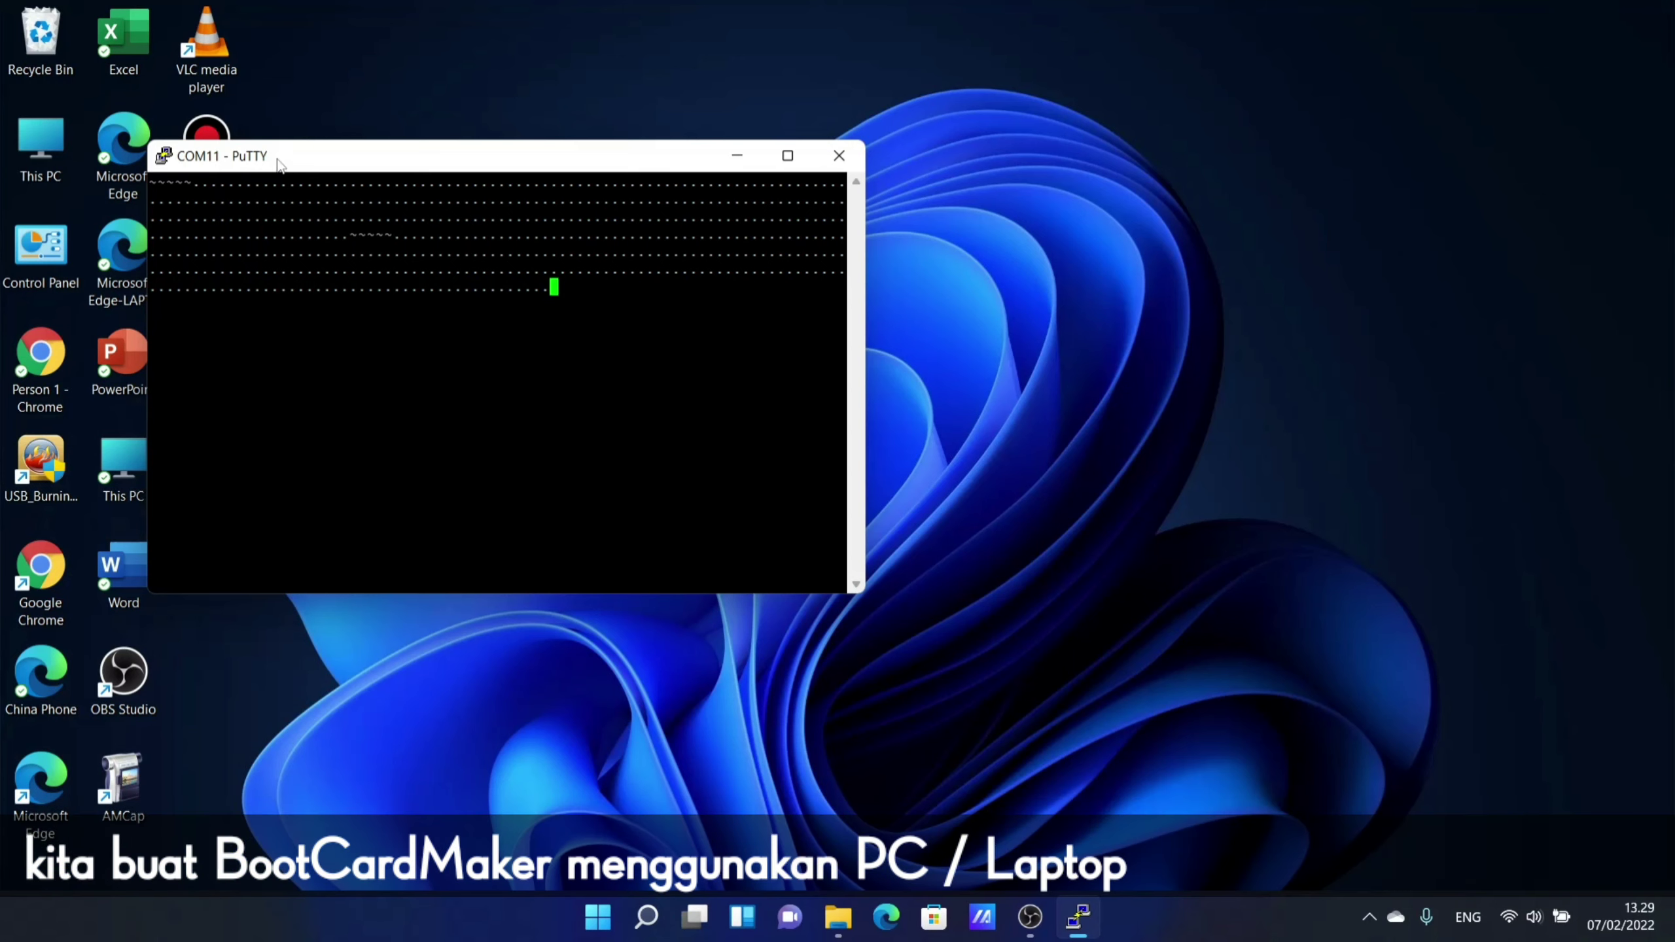
Move the PuTTY window off the desktop icons and launch BootcardMaker from the v5-bootmaker folder inside bootloaader v5.
{"action": "left_click_drag", "start_coordinate": [276, 165], "coordinate": [720, 105]}
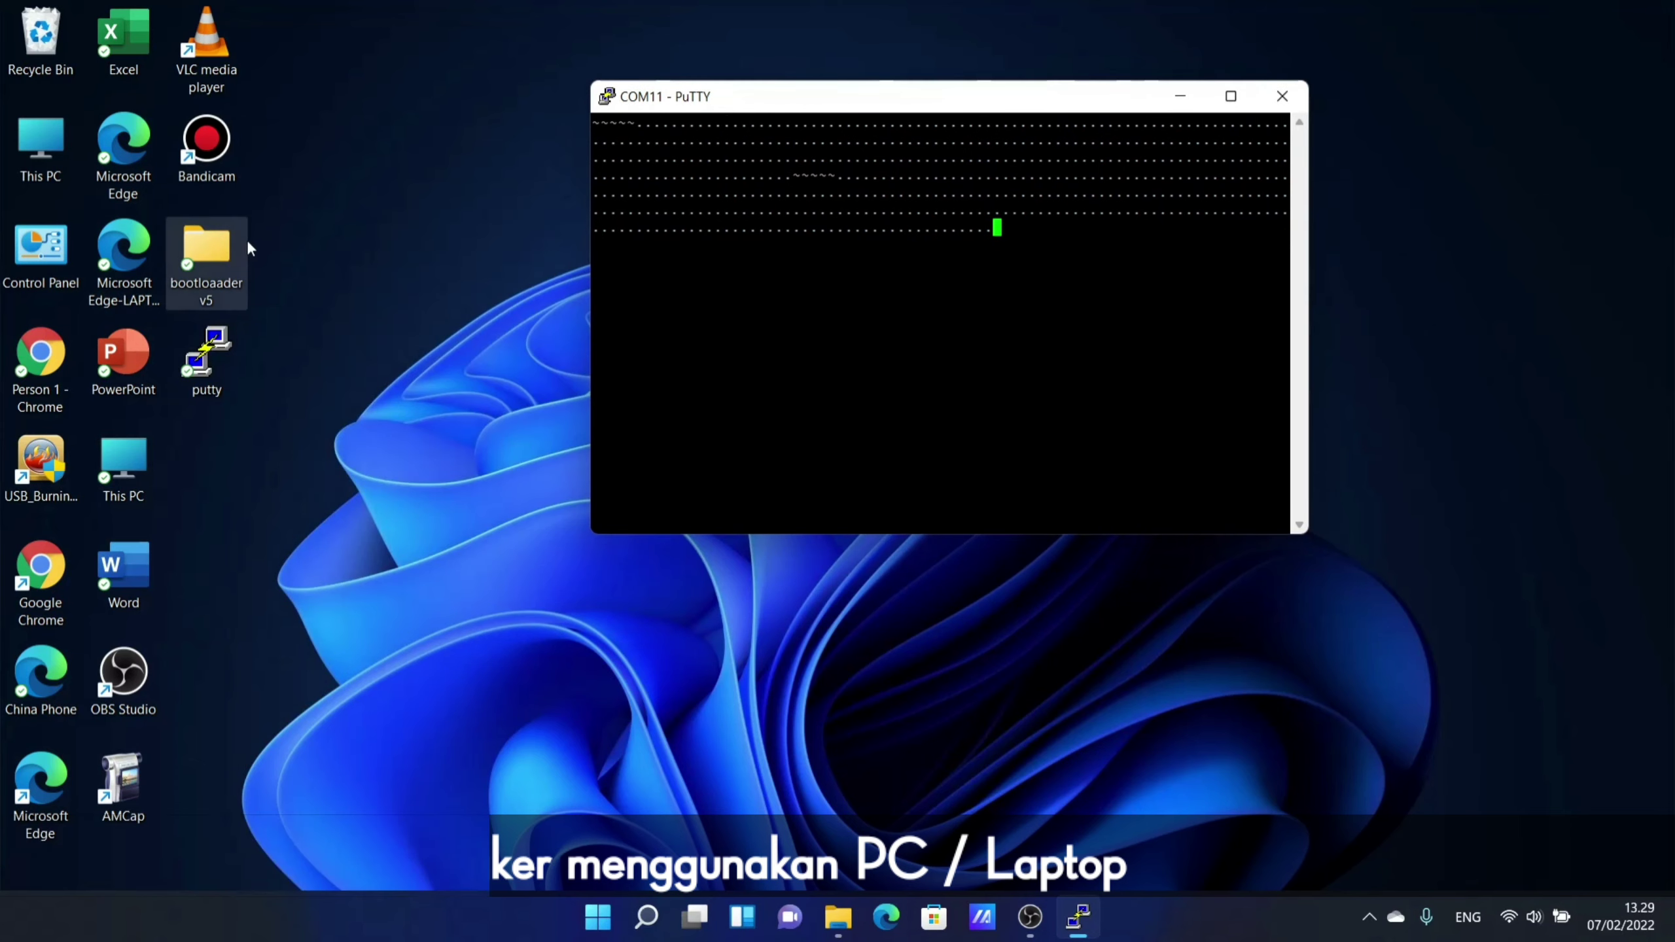
{"action": "left_click", "coordinate": [225, 277]}
{"action": "double_click", "coordinate": [227, 274]}
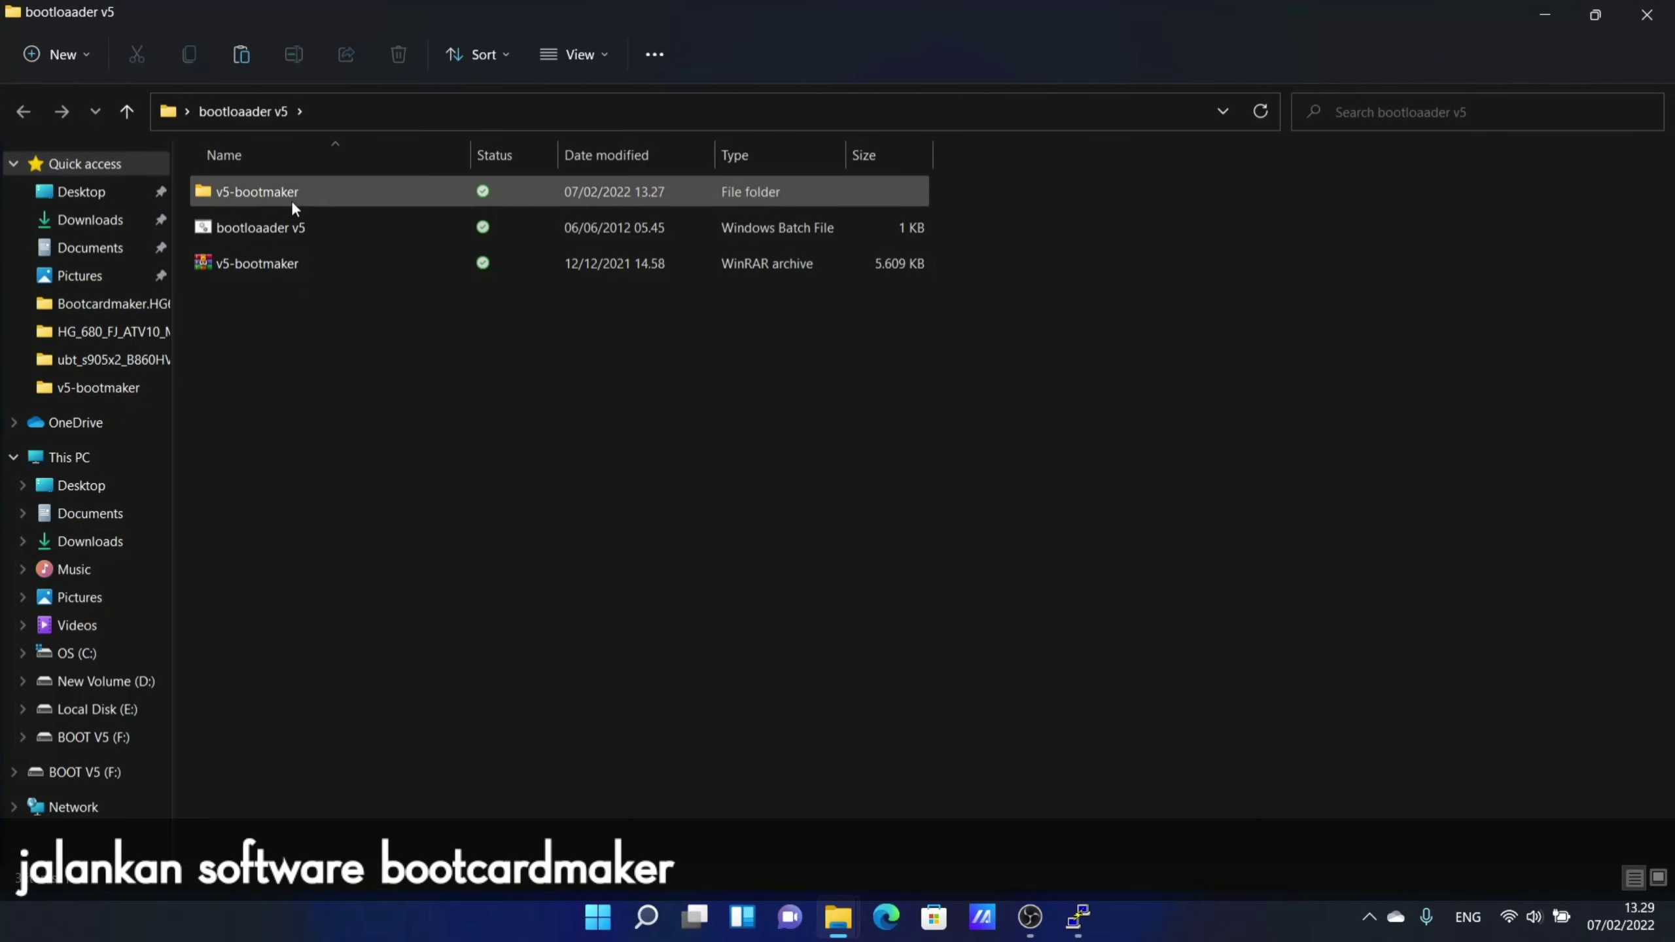
{"action": "double_click", "coordinate": [290, 194]}
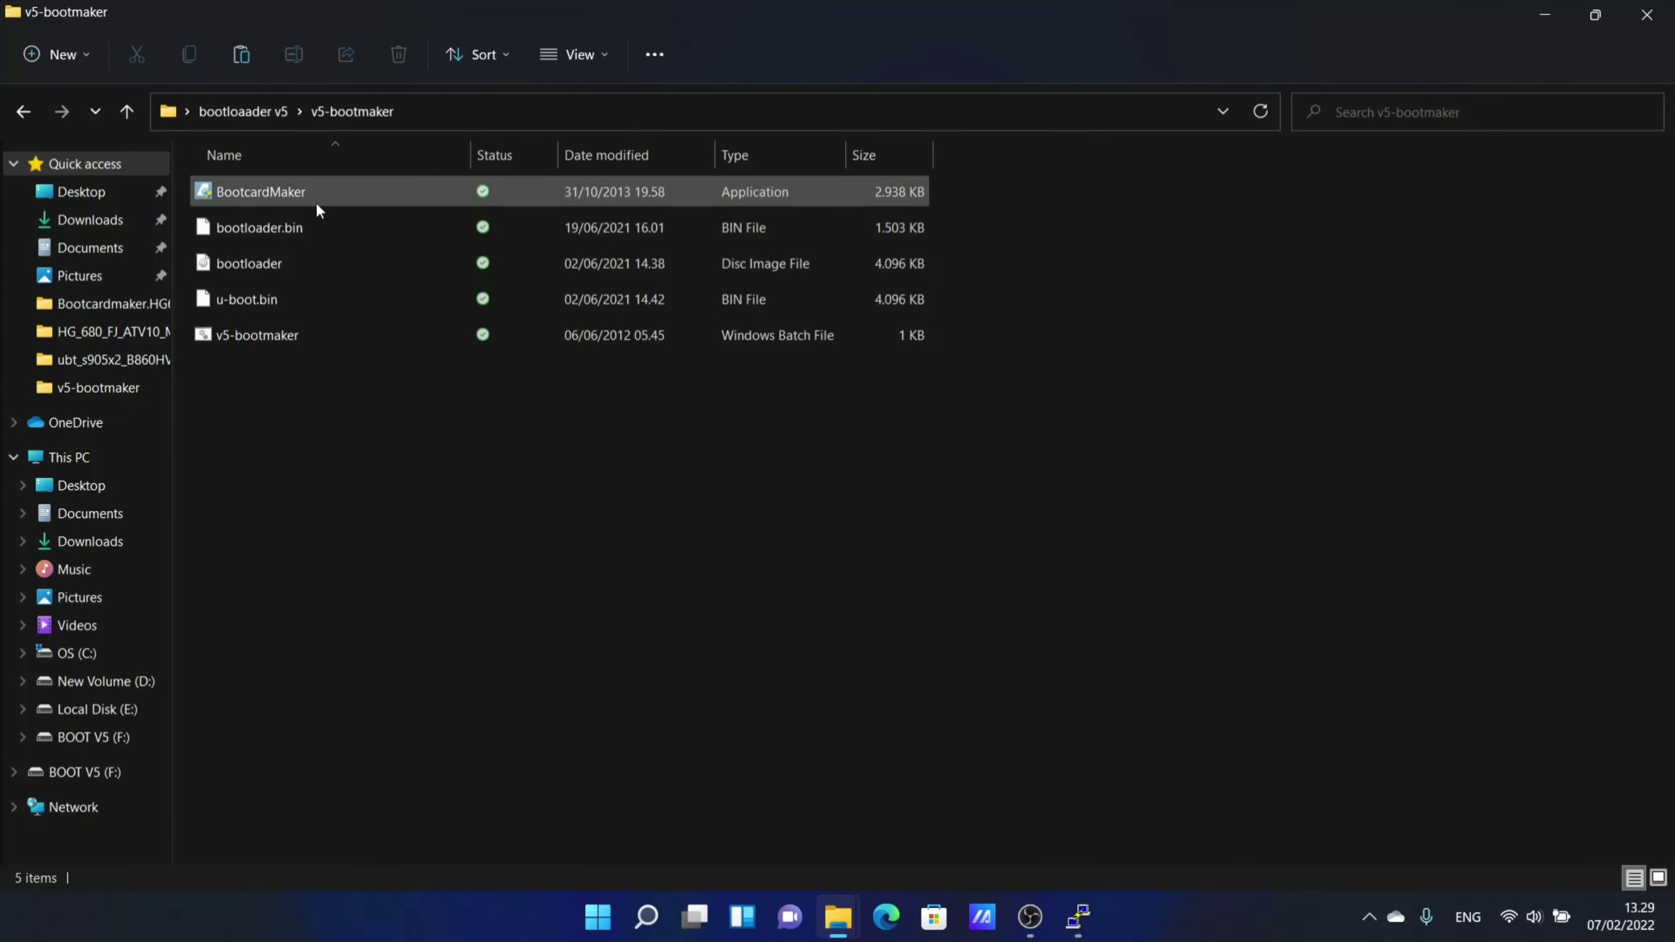
{"action": "double_click", "coordinate": [301, 198]}
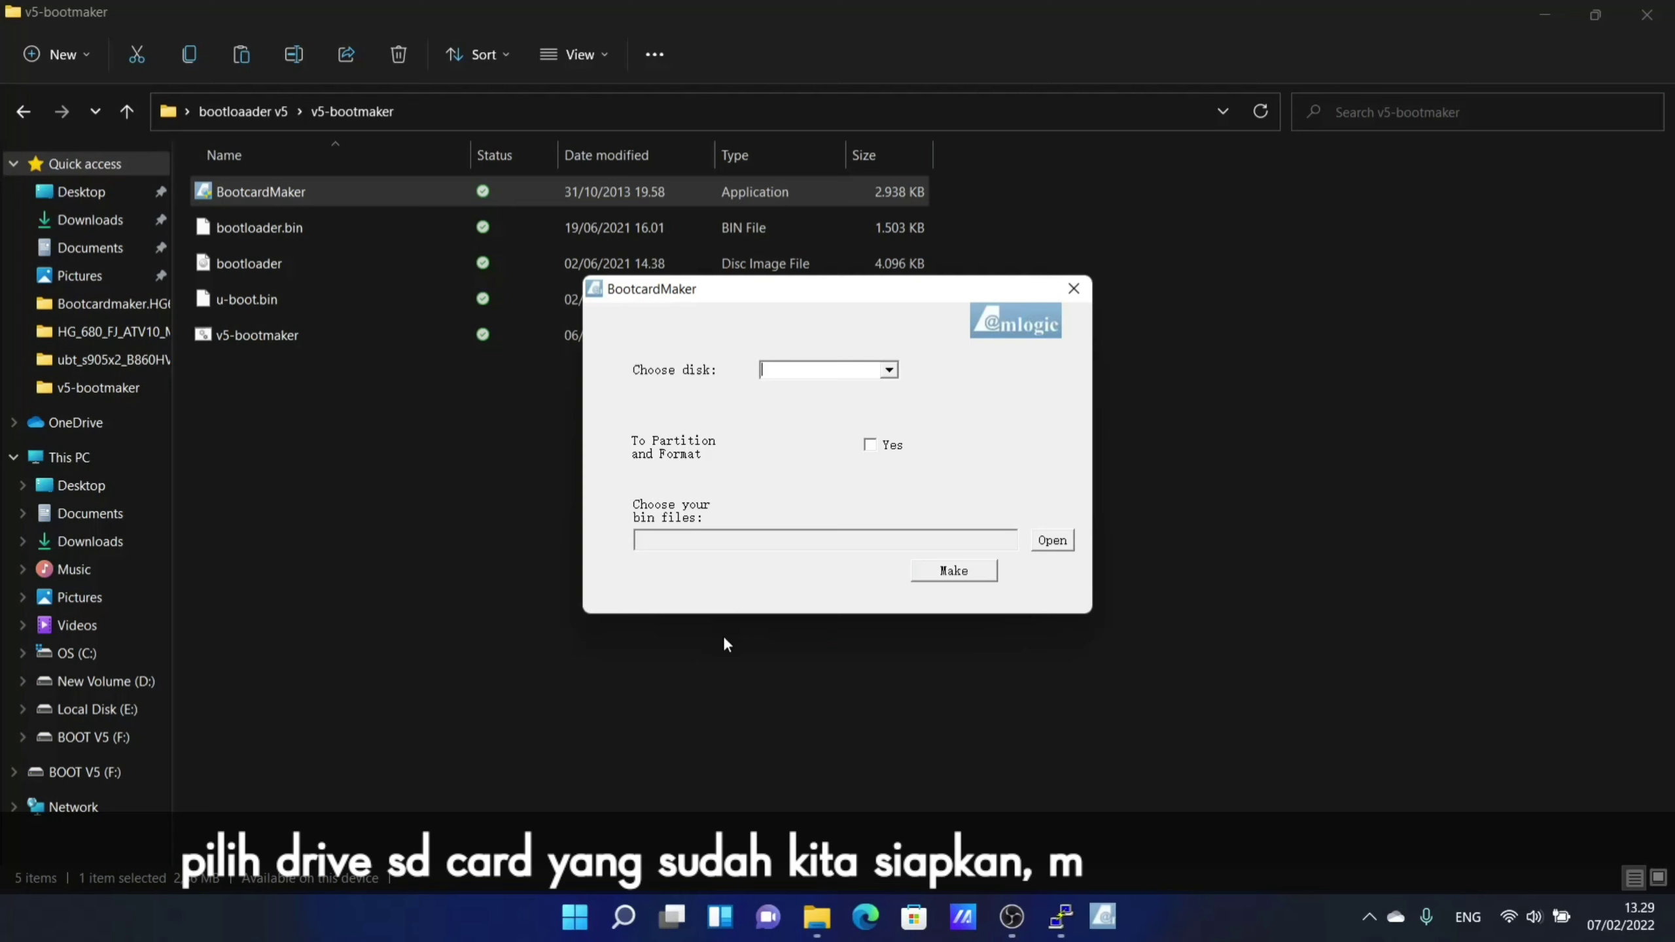
Set the target disk to SD-card1:F, enable partition and format, and load bootloader.bin as the bin file.
{"action": "left_click", "coordinate": [881, 373]}
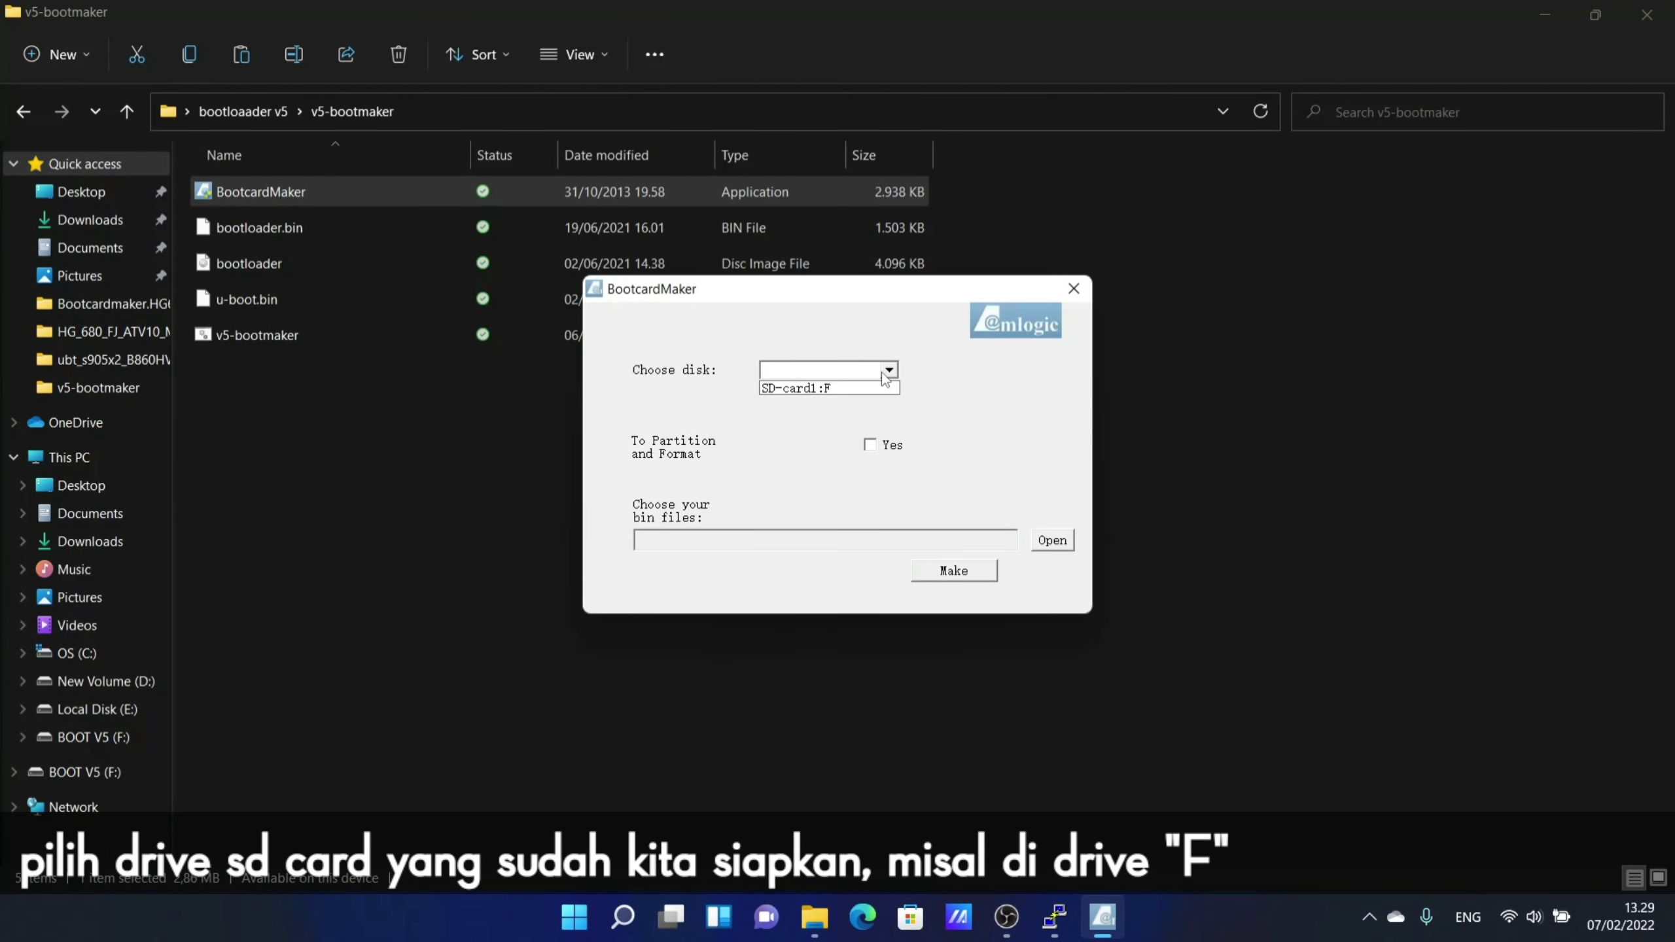
{"action": "left_click", "coordinate": [826, 390]}
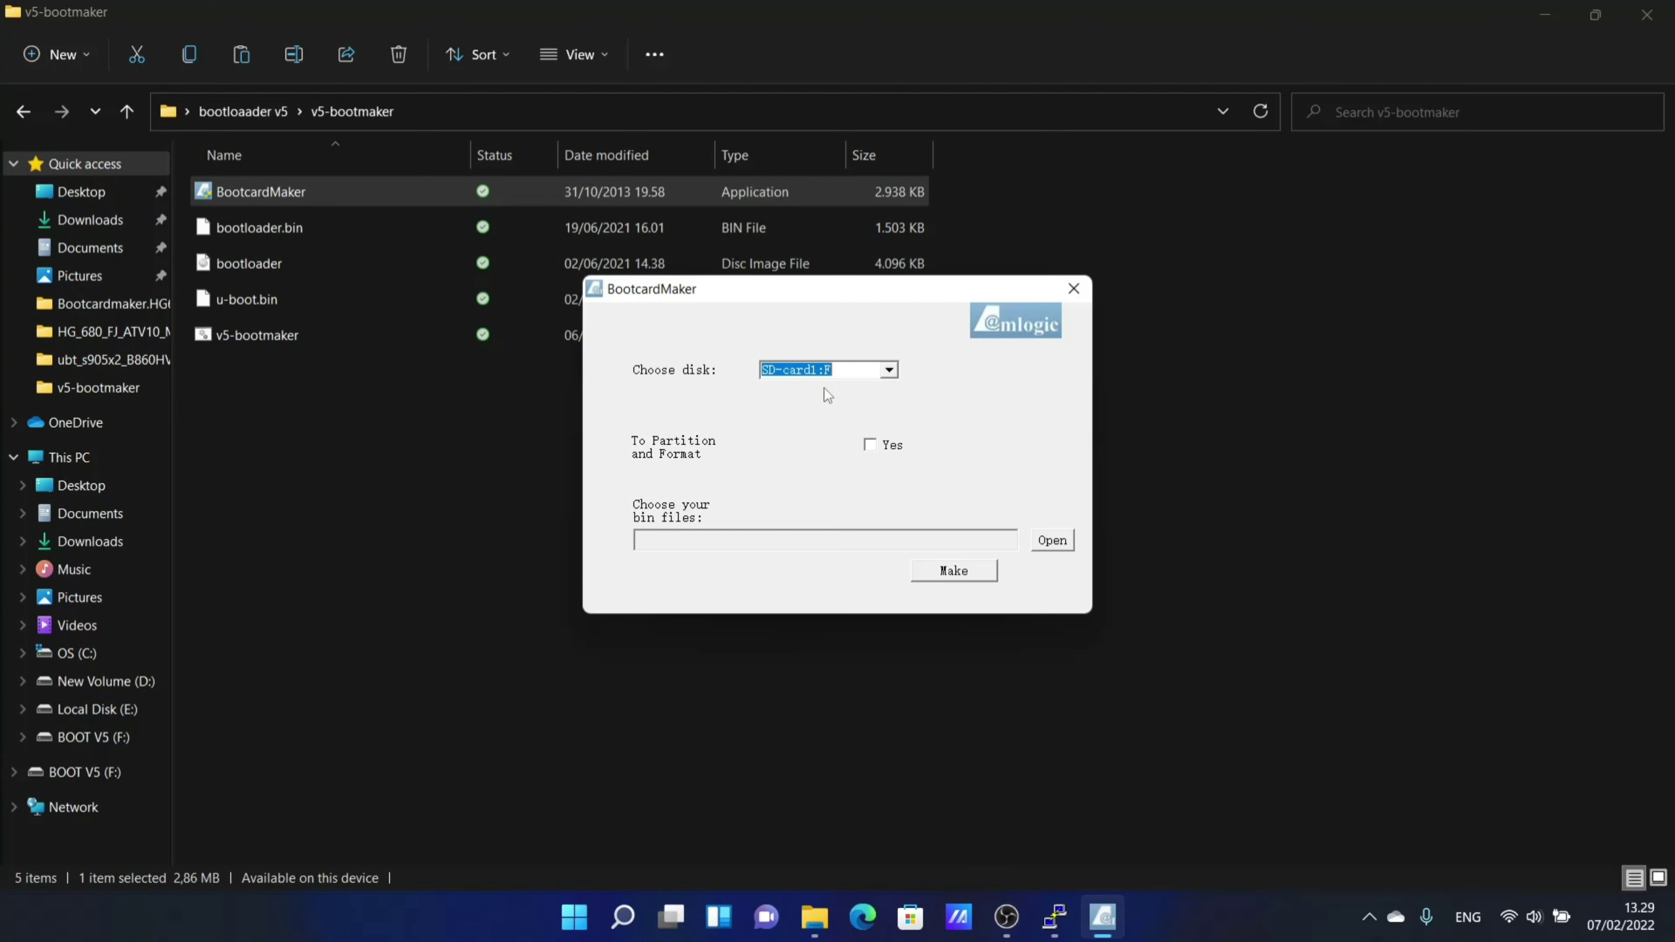
{"action": "left_click", "coordinate": [899, 447]}
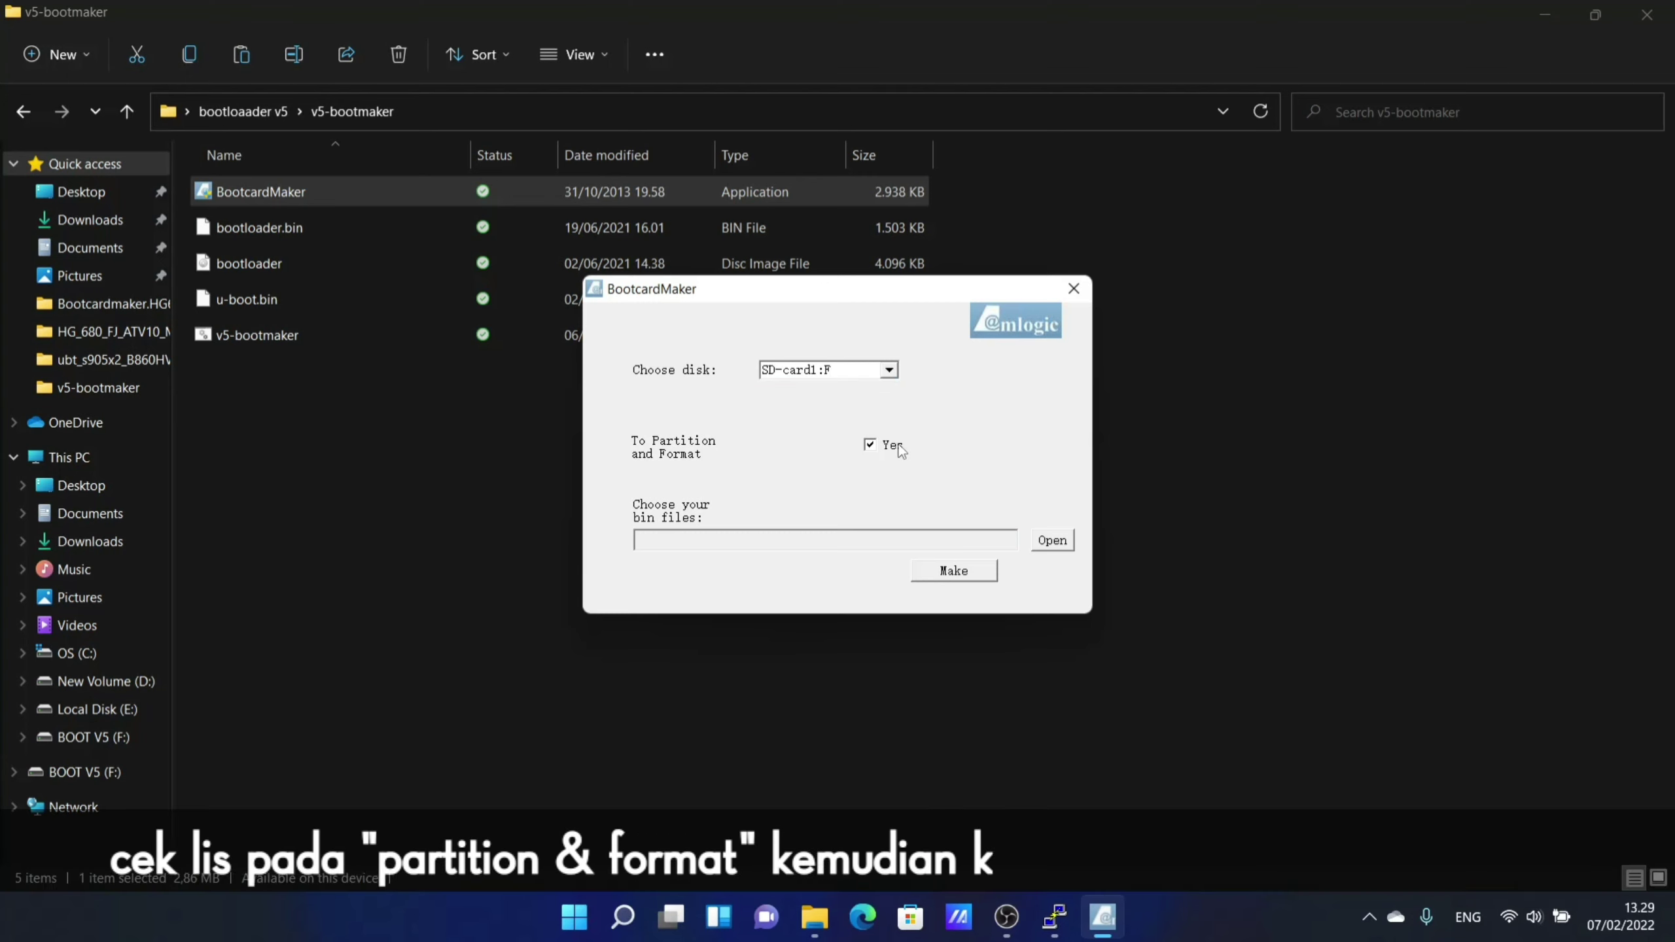
{"action": "left_click", "coordinate": [1046, 542]}
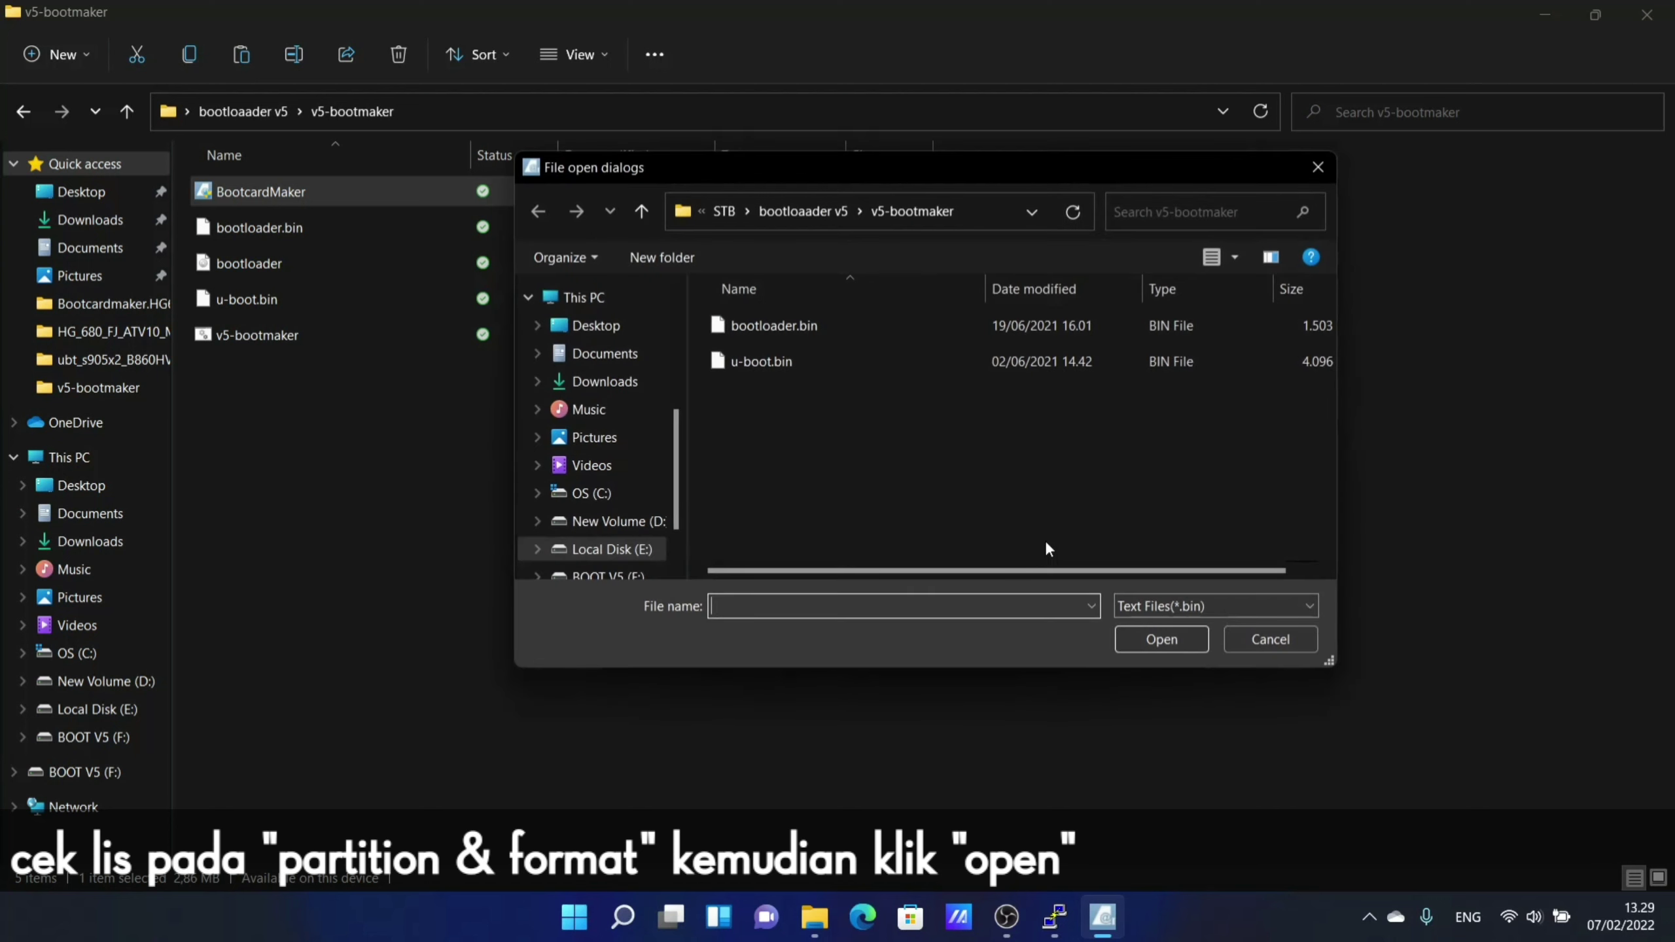
{"action": "left_click", "coordinate": [782, 327]}
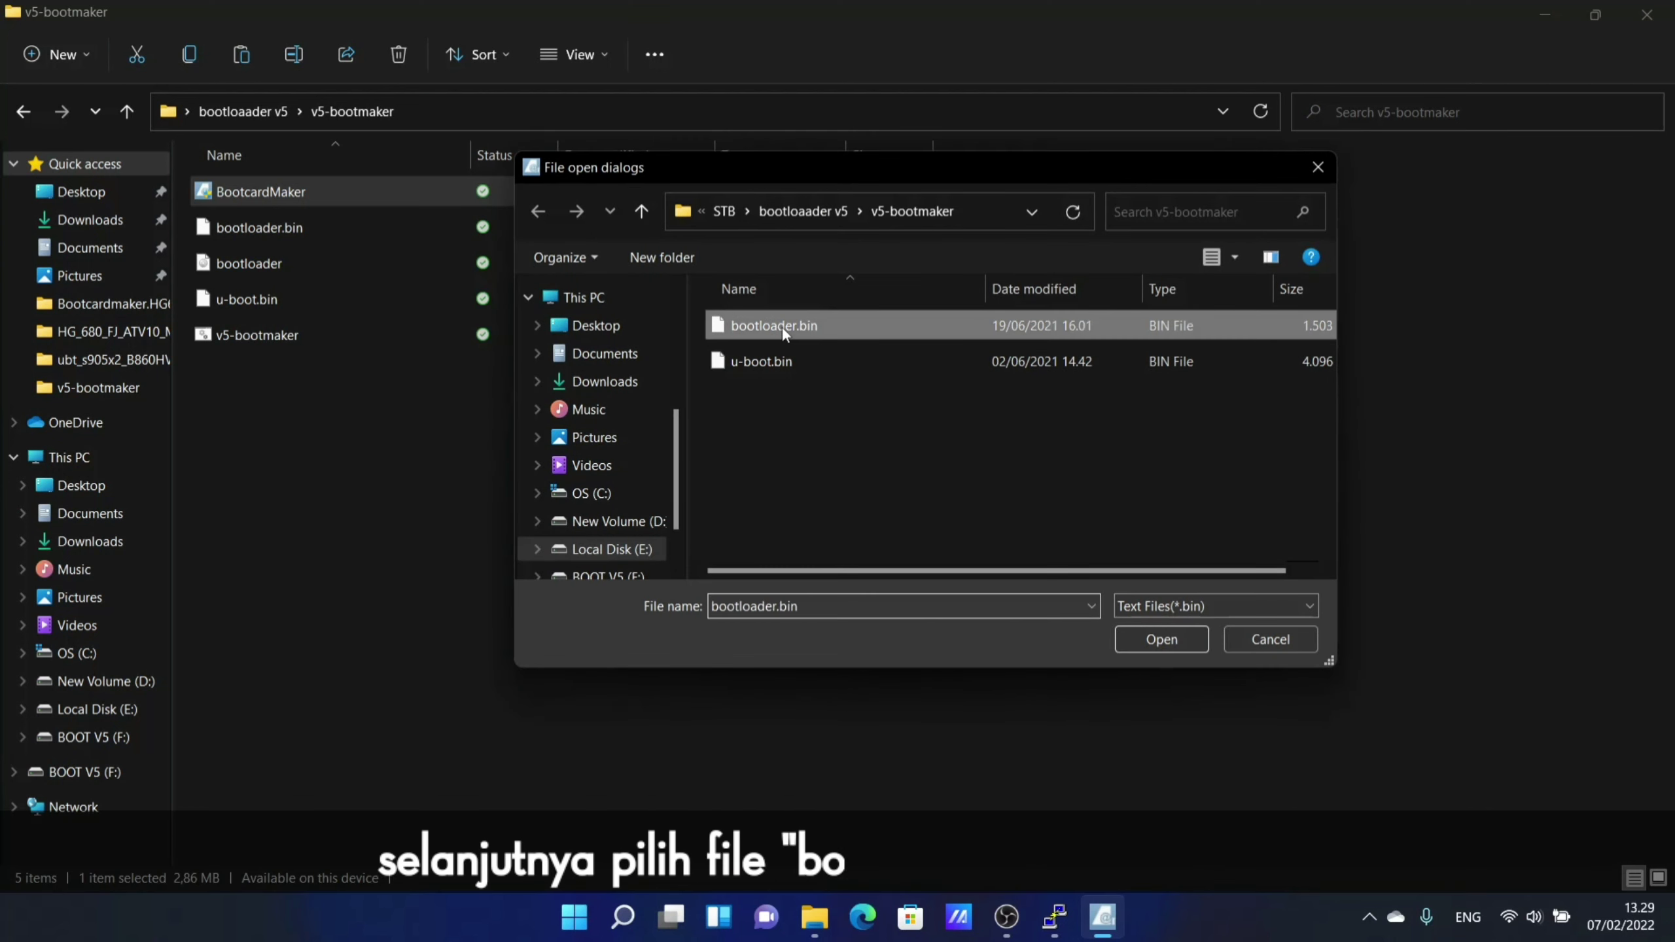
{"action": "left_click", "coordinate": [1137, 642]}
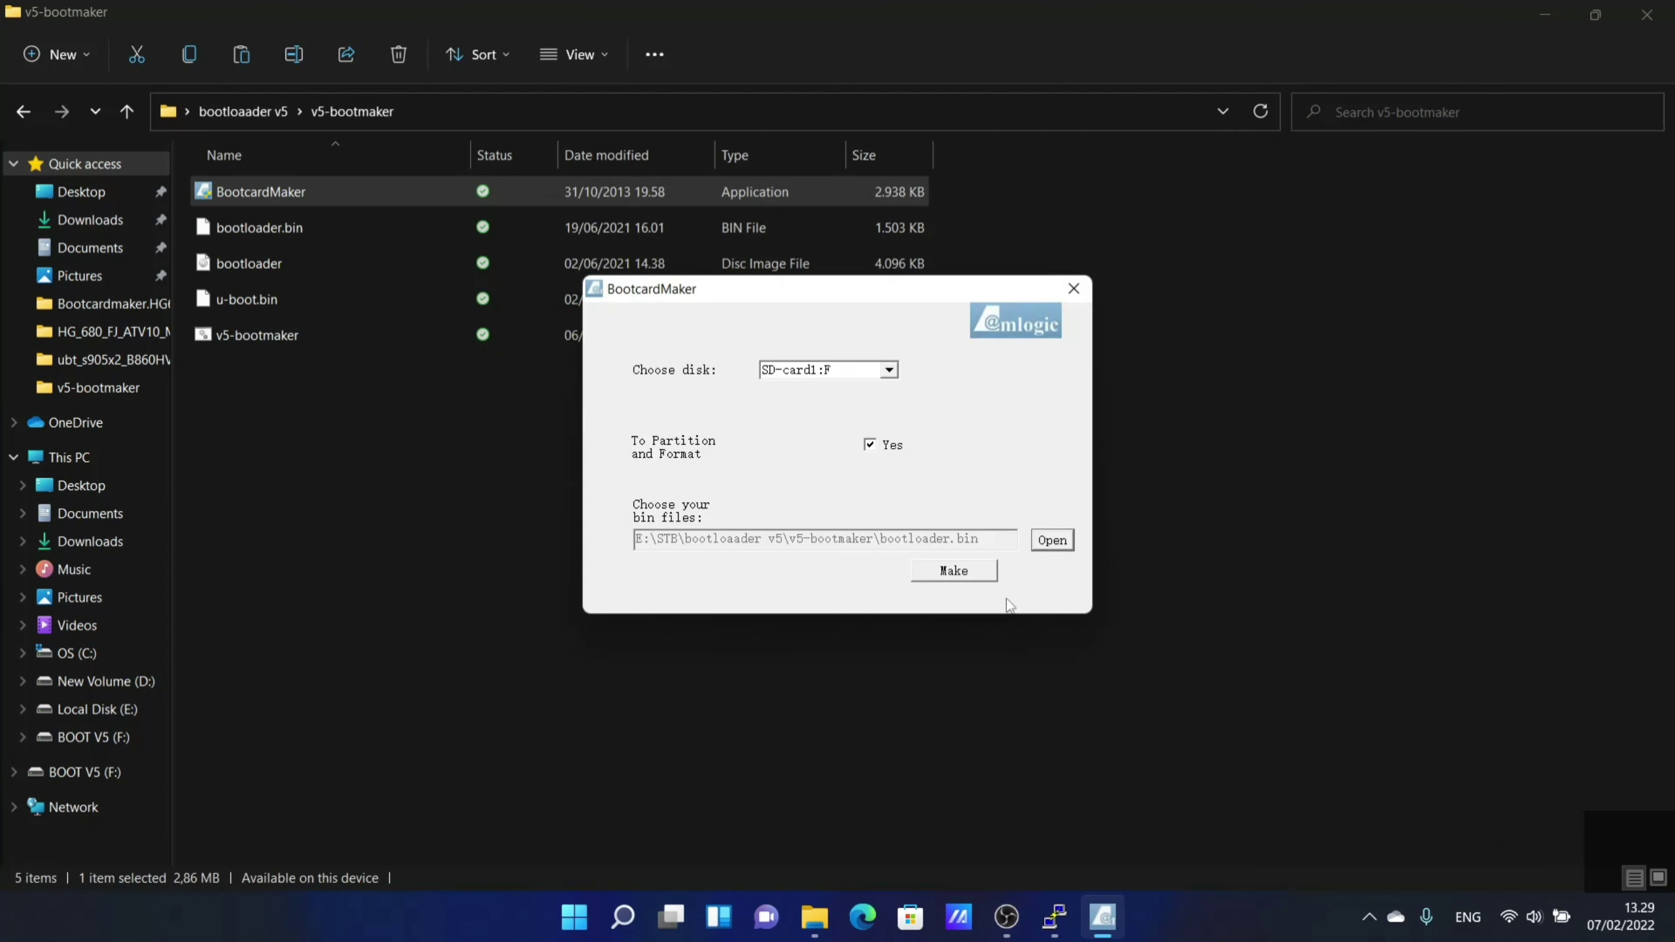
Make the boot card, quick-formatting drive F as FAT32 with the label BOOT V5, and close BootcardMaker.
{"action": "left_click", "coordinate": [959, 568]}
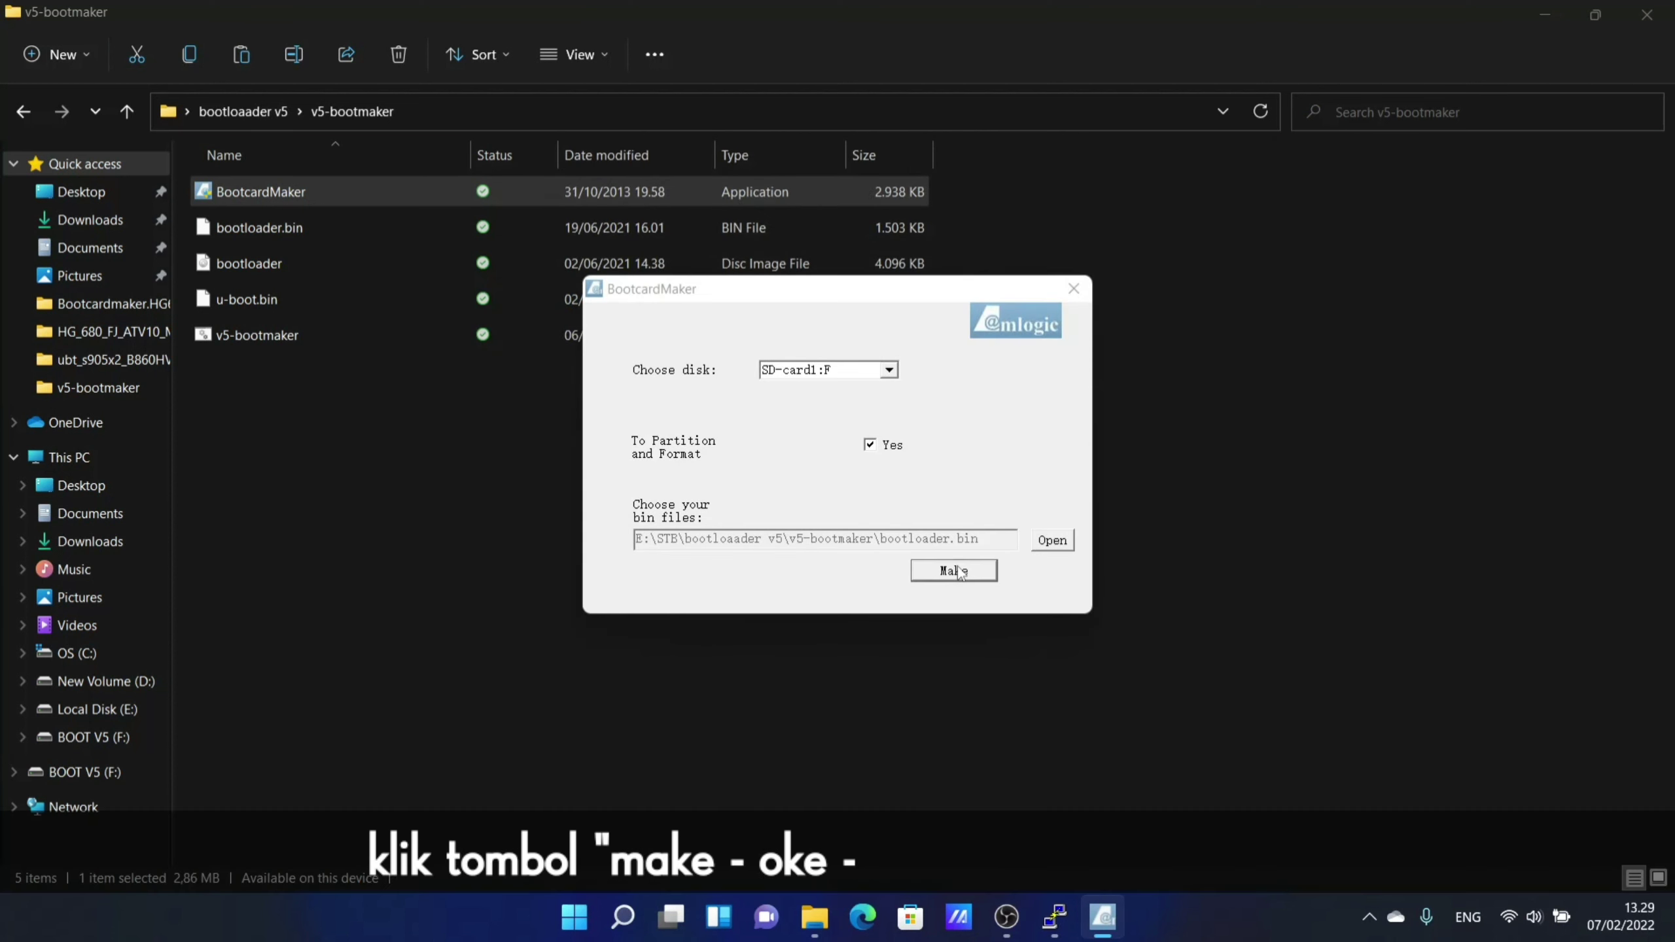
{"action": "left_click", "coordinate": [937, 496]}
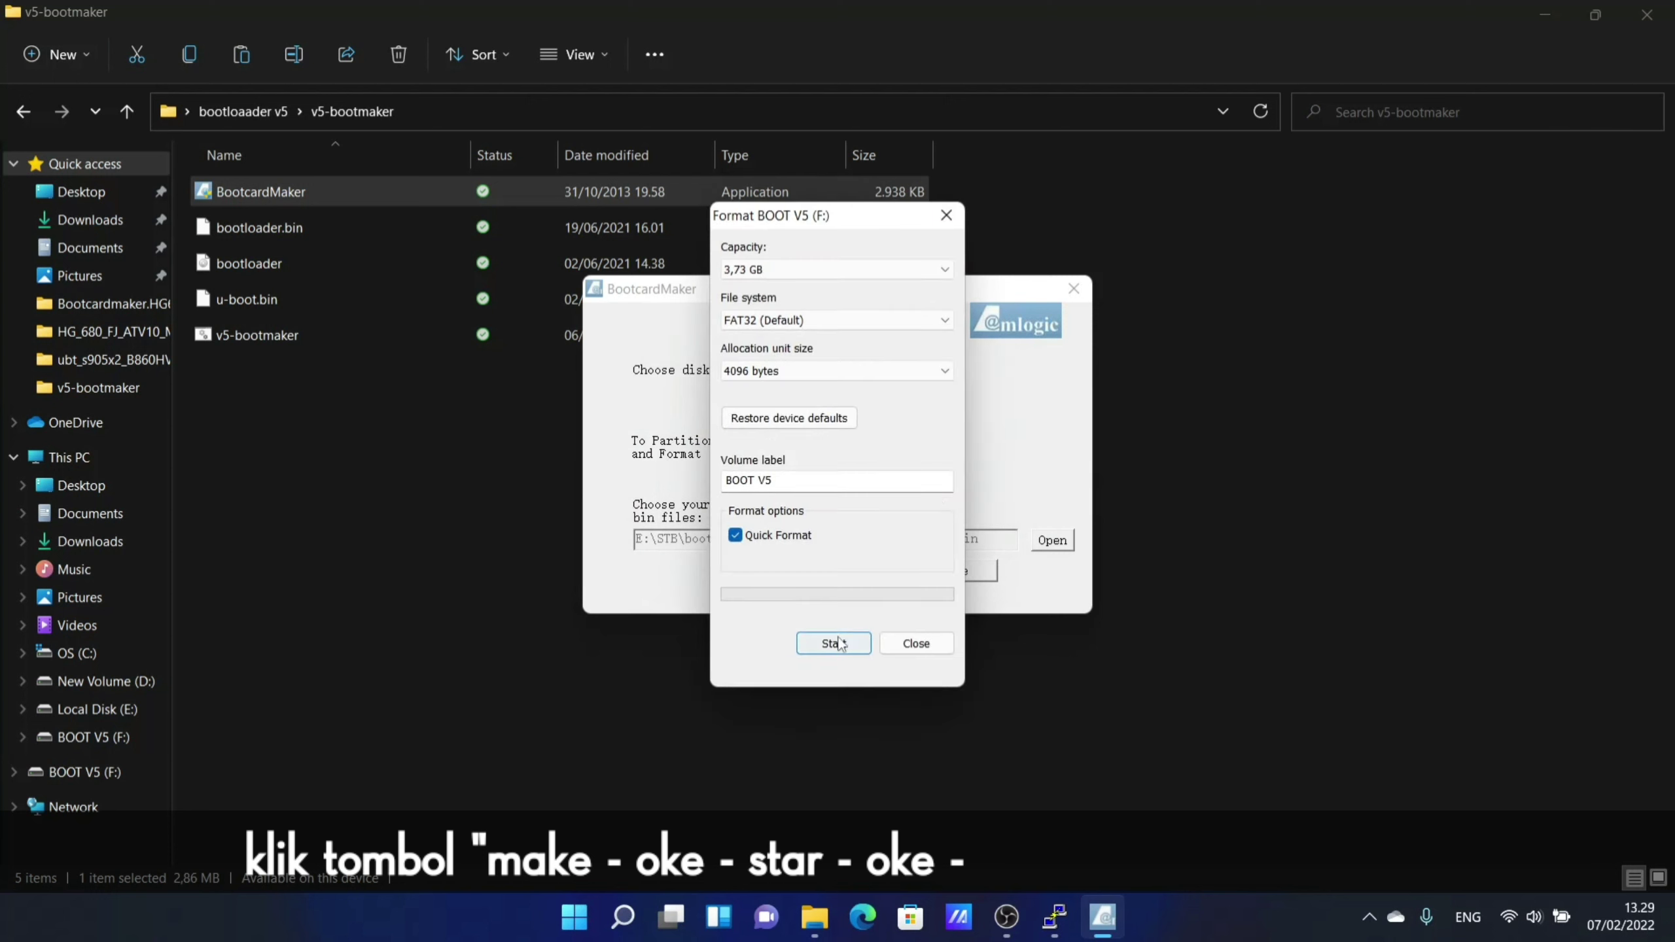
{"action": "left_click", "coordinate": [836, 643]}
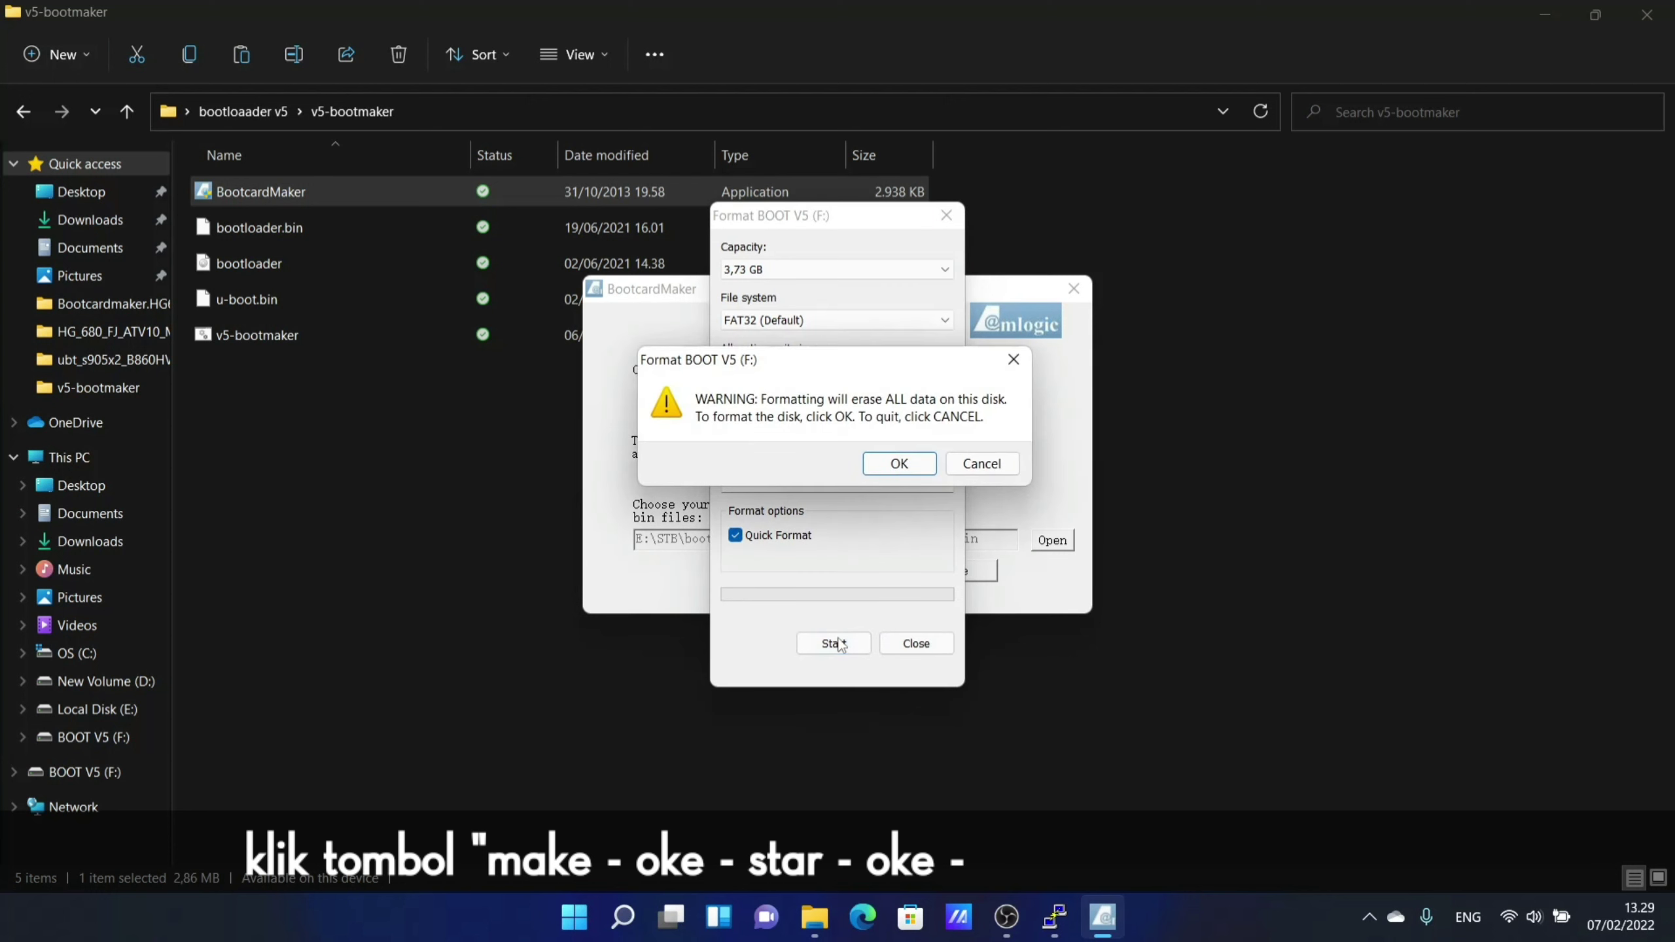
{"action": "left_click", "coordinate": [884, 474]}
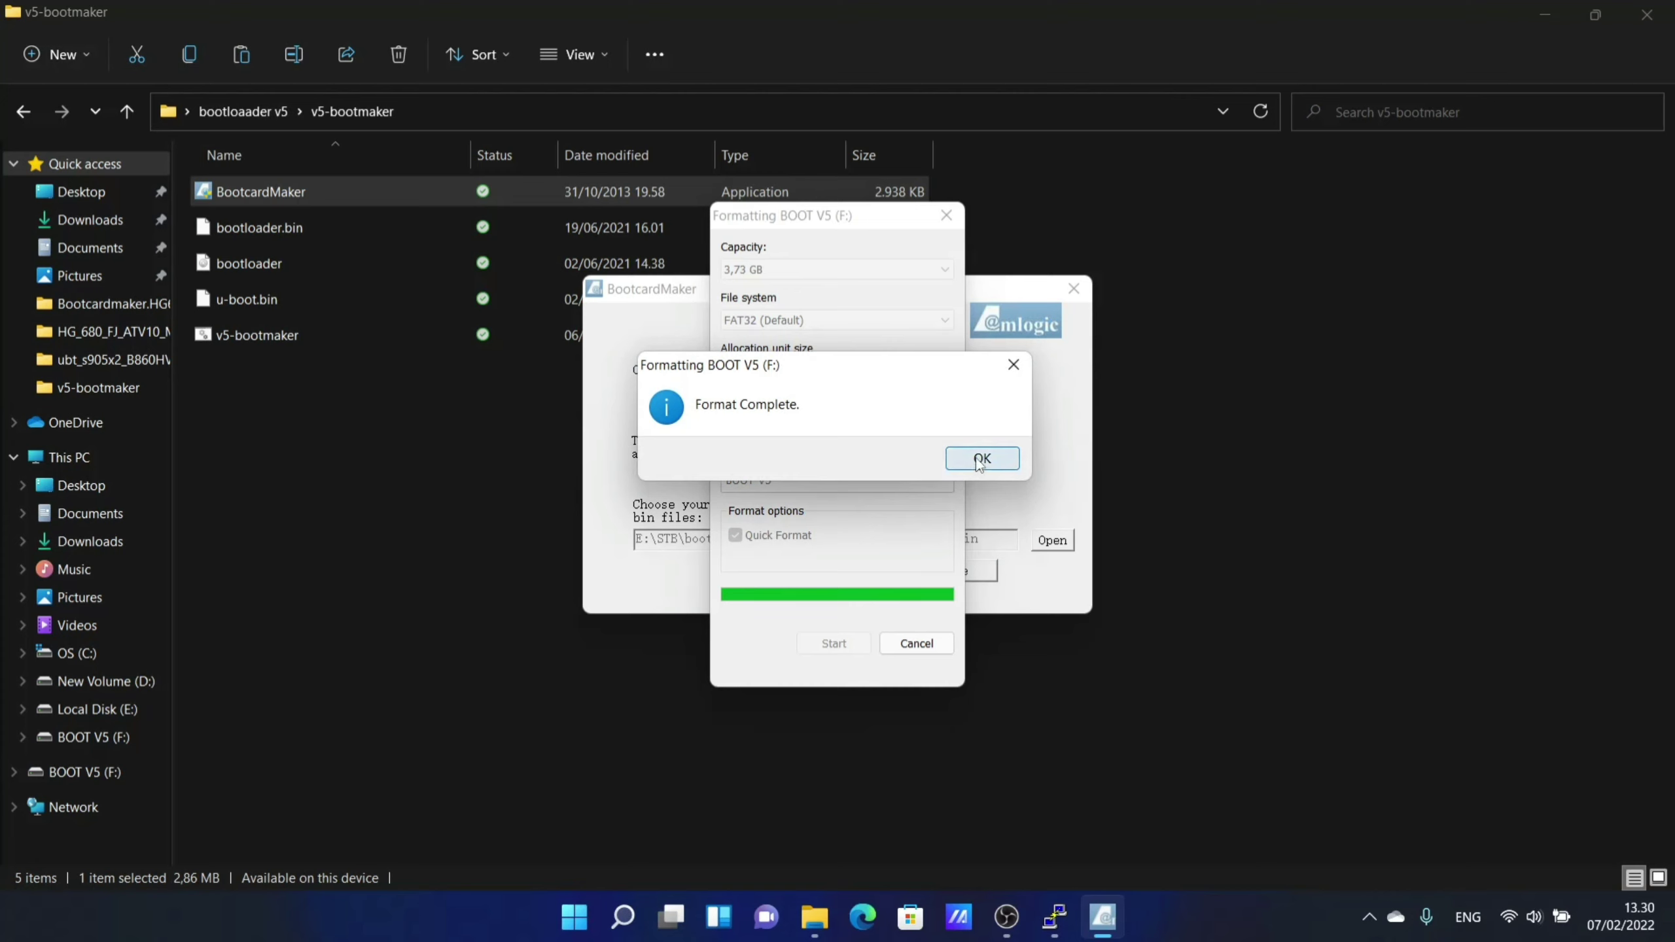
{"action": "left_click", "coordinate": [980, 457]}
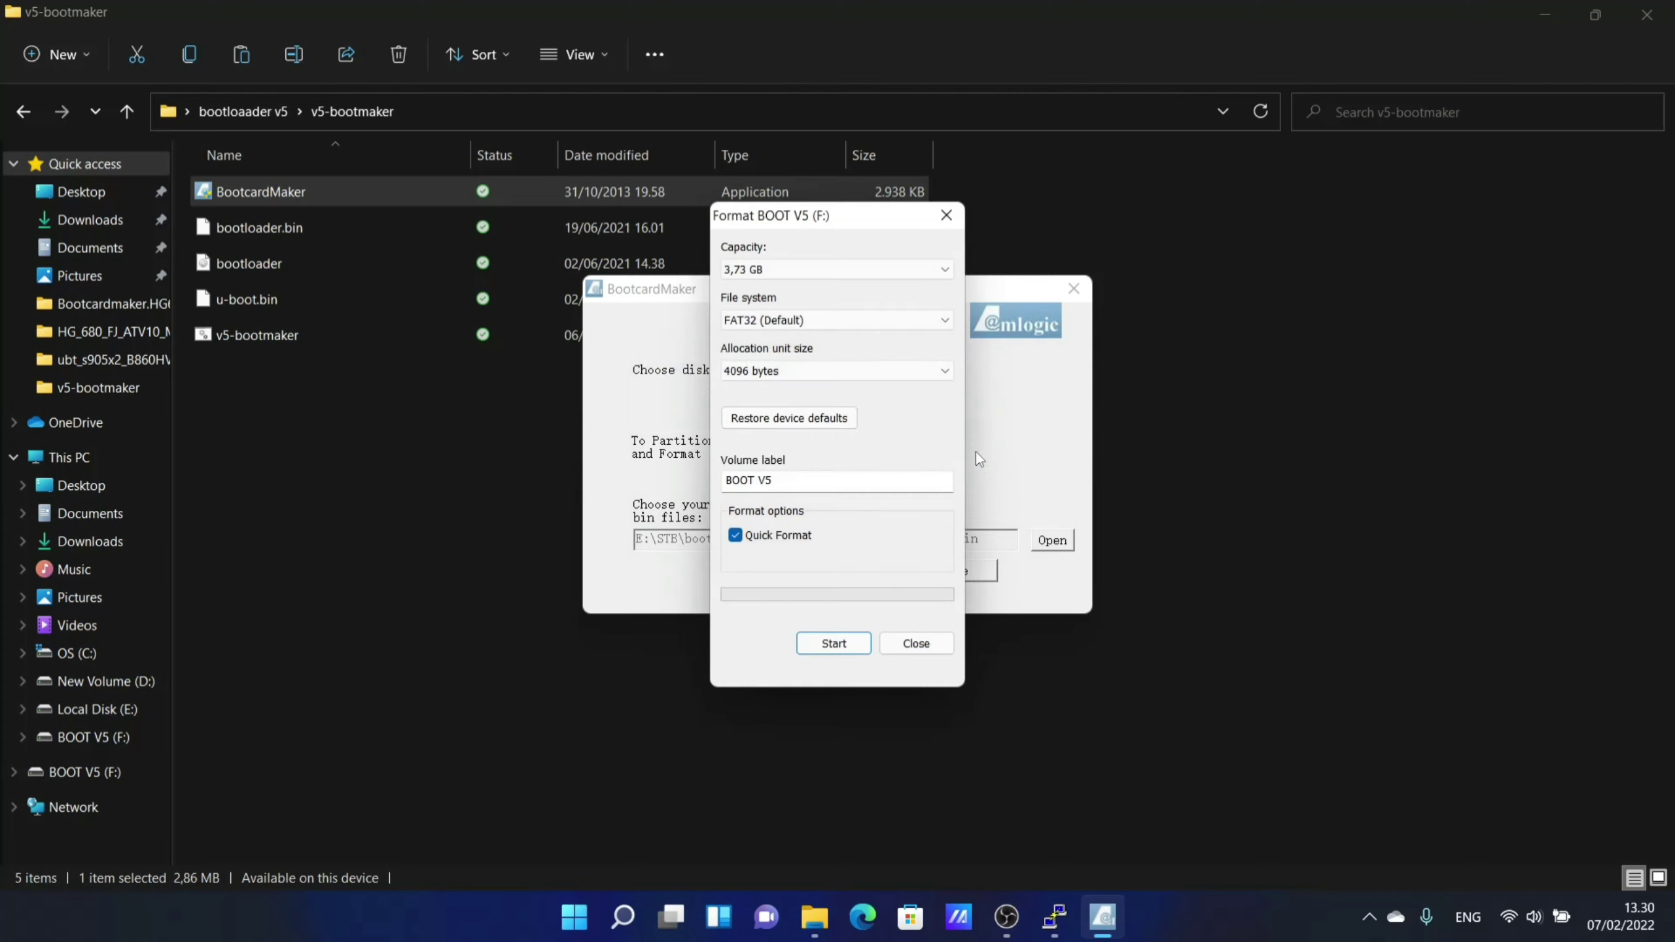
{"action": "left_click", "coordinate": [917, 643]}
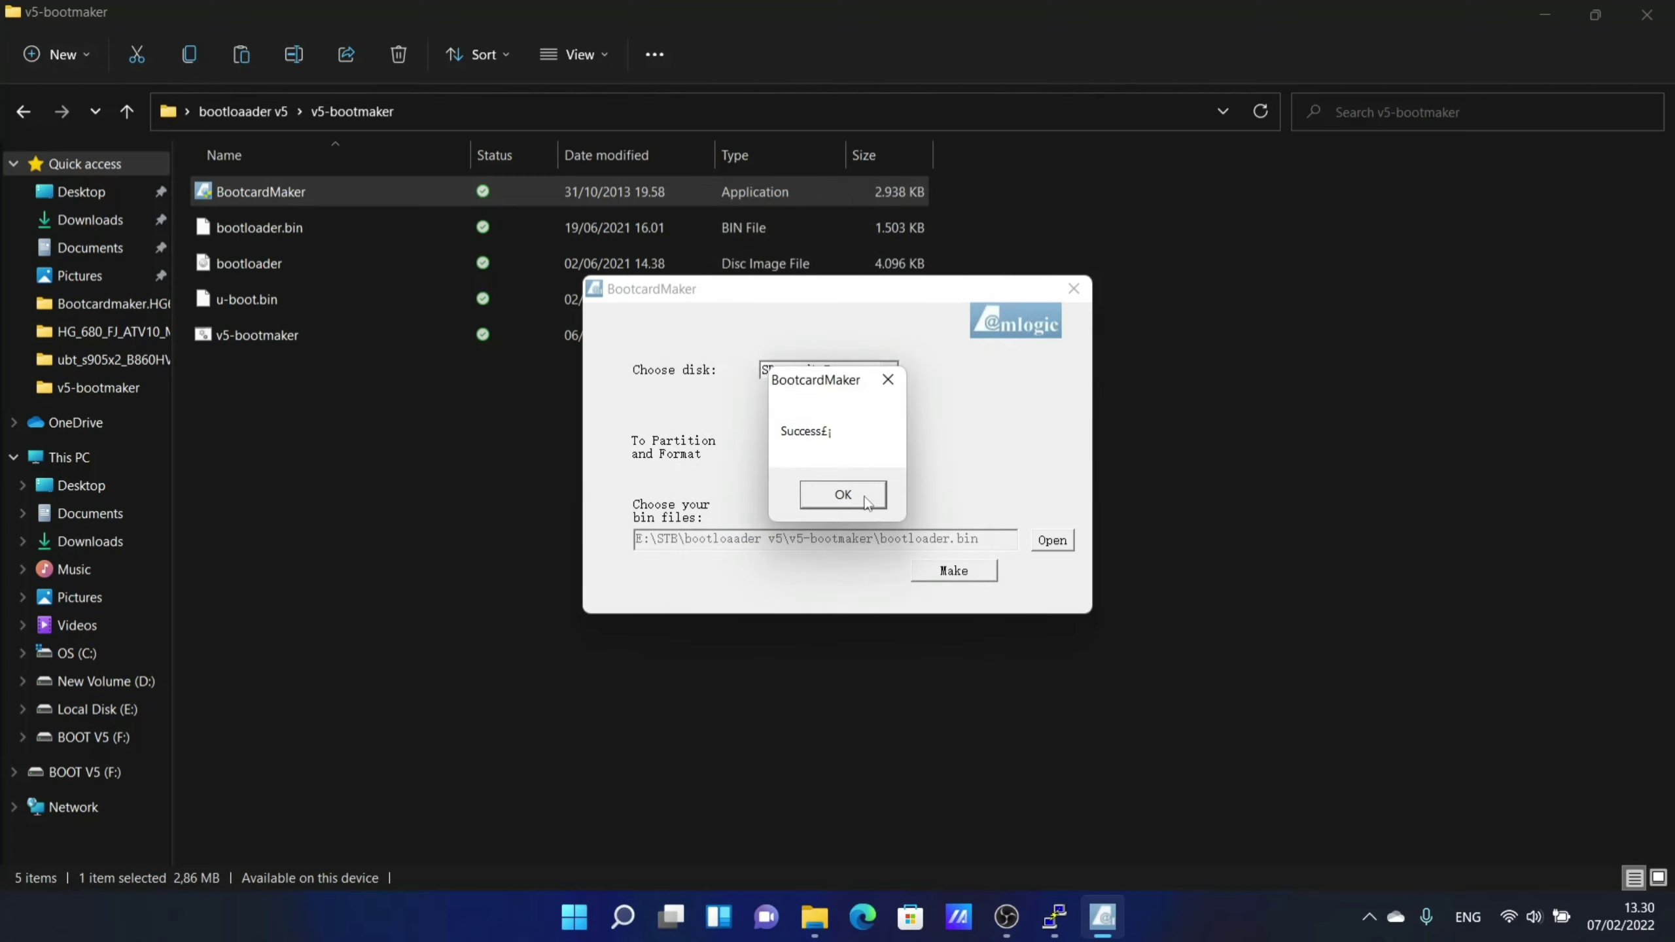
{"action": "left_click", "coordinate": [844, 494]}
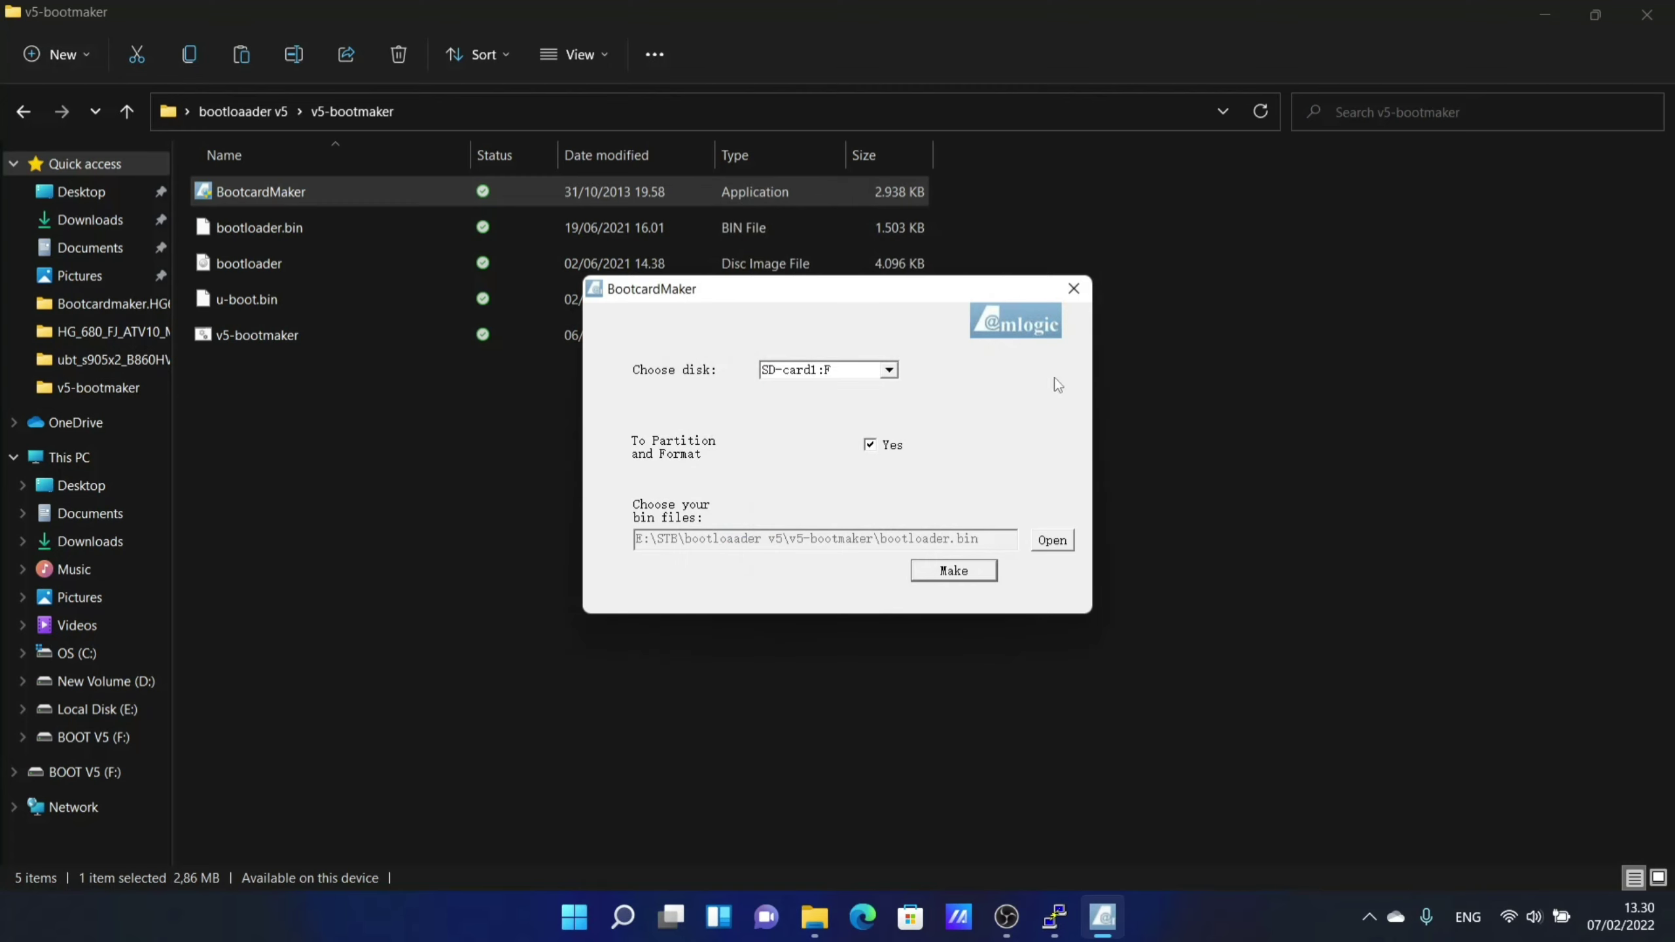
{"action": "left_click", "coordinate": [1072, 289]}
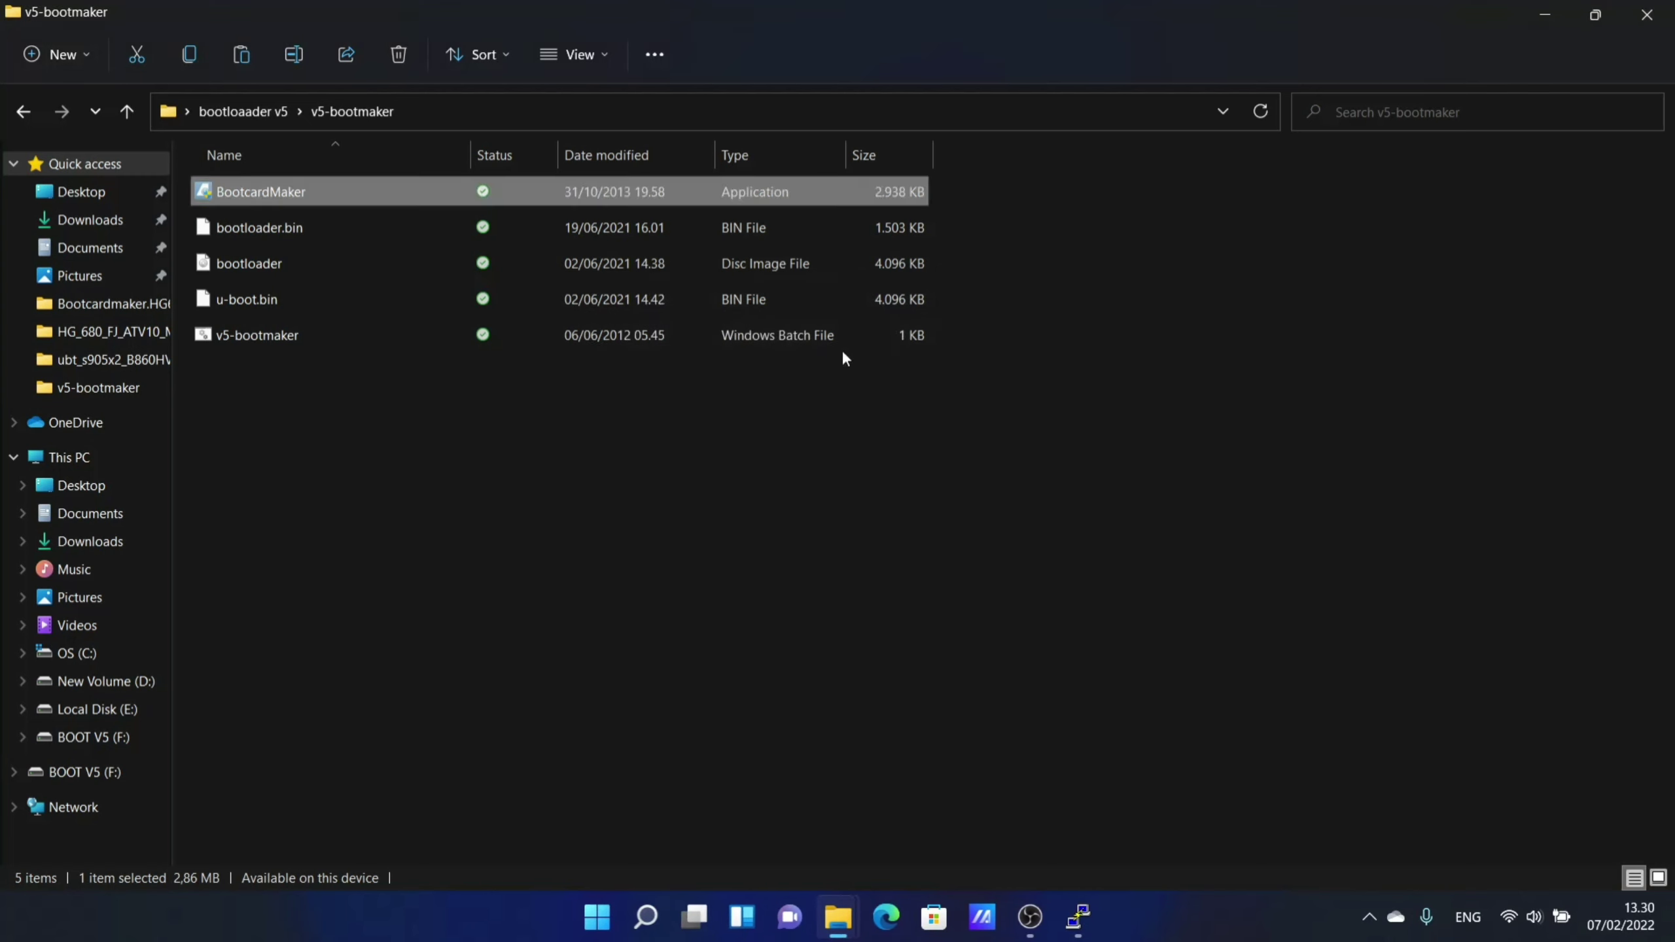
Send a copy of u-boot.bin to the BOOT V5 (F:) drive.
{"action": "left_click", "coordinate": [269, 448]}
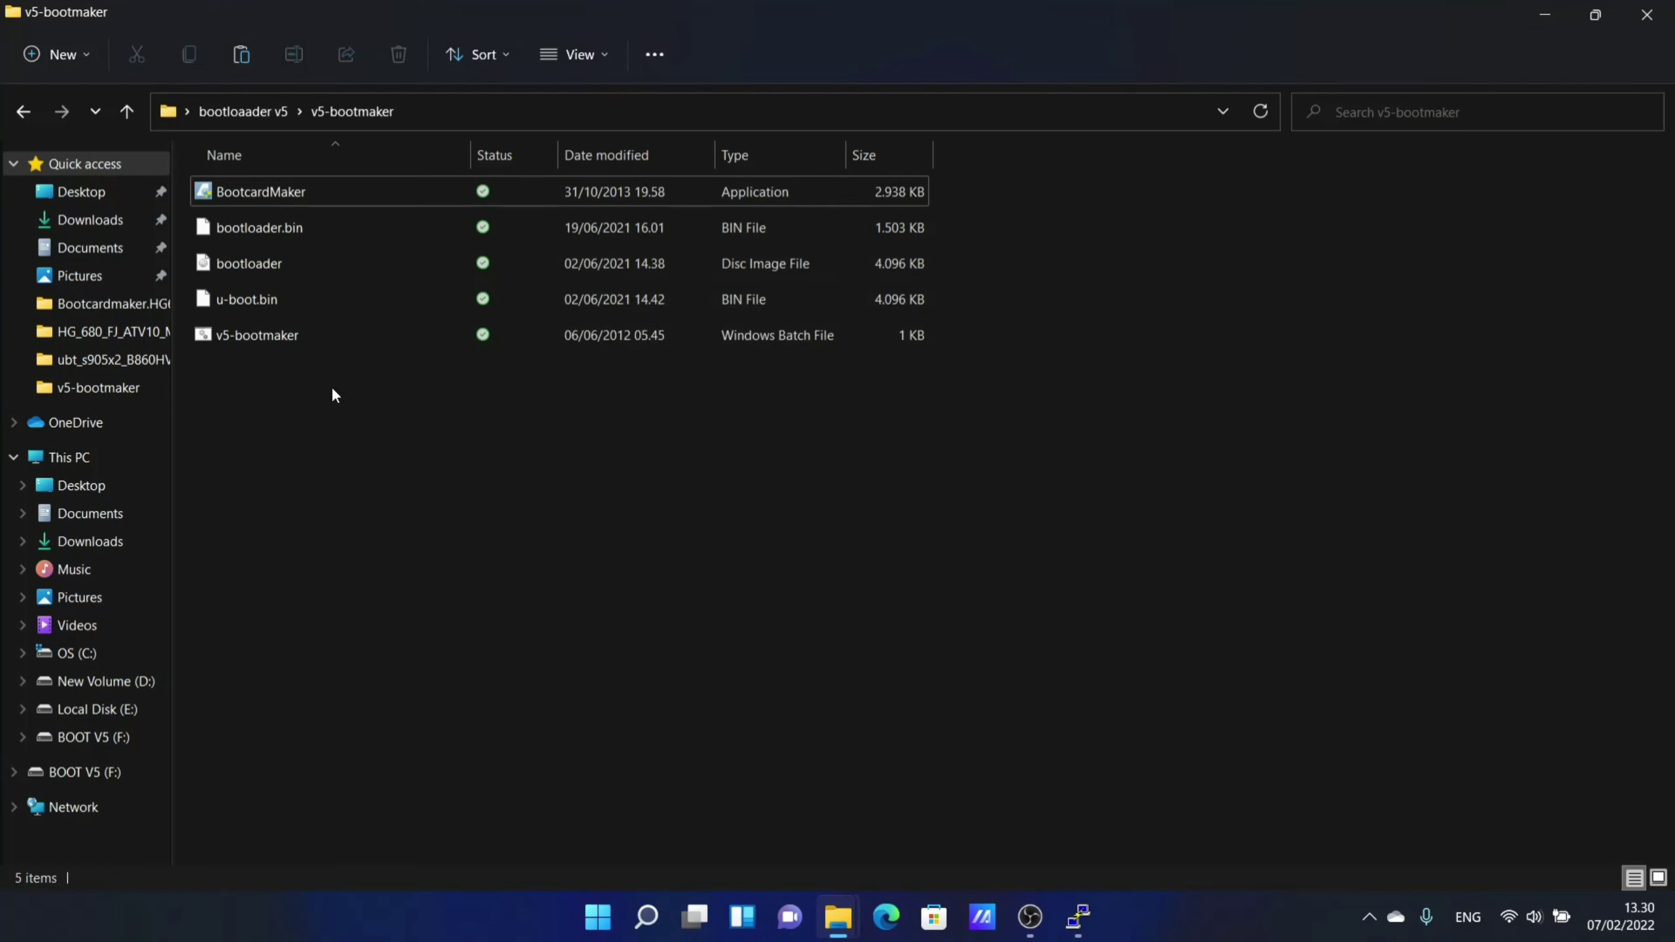
{"action": "left_click", "coordinate": [256, 301]}
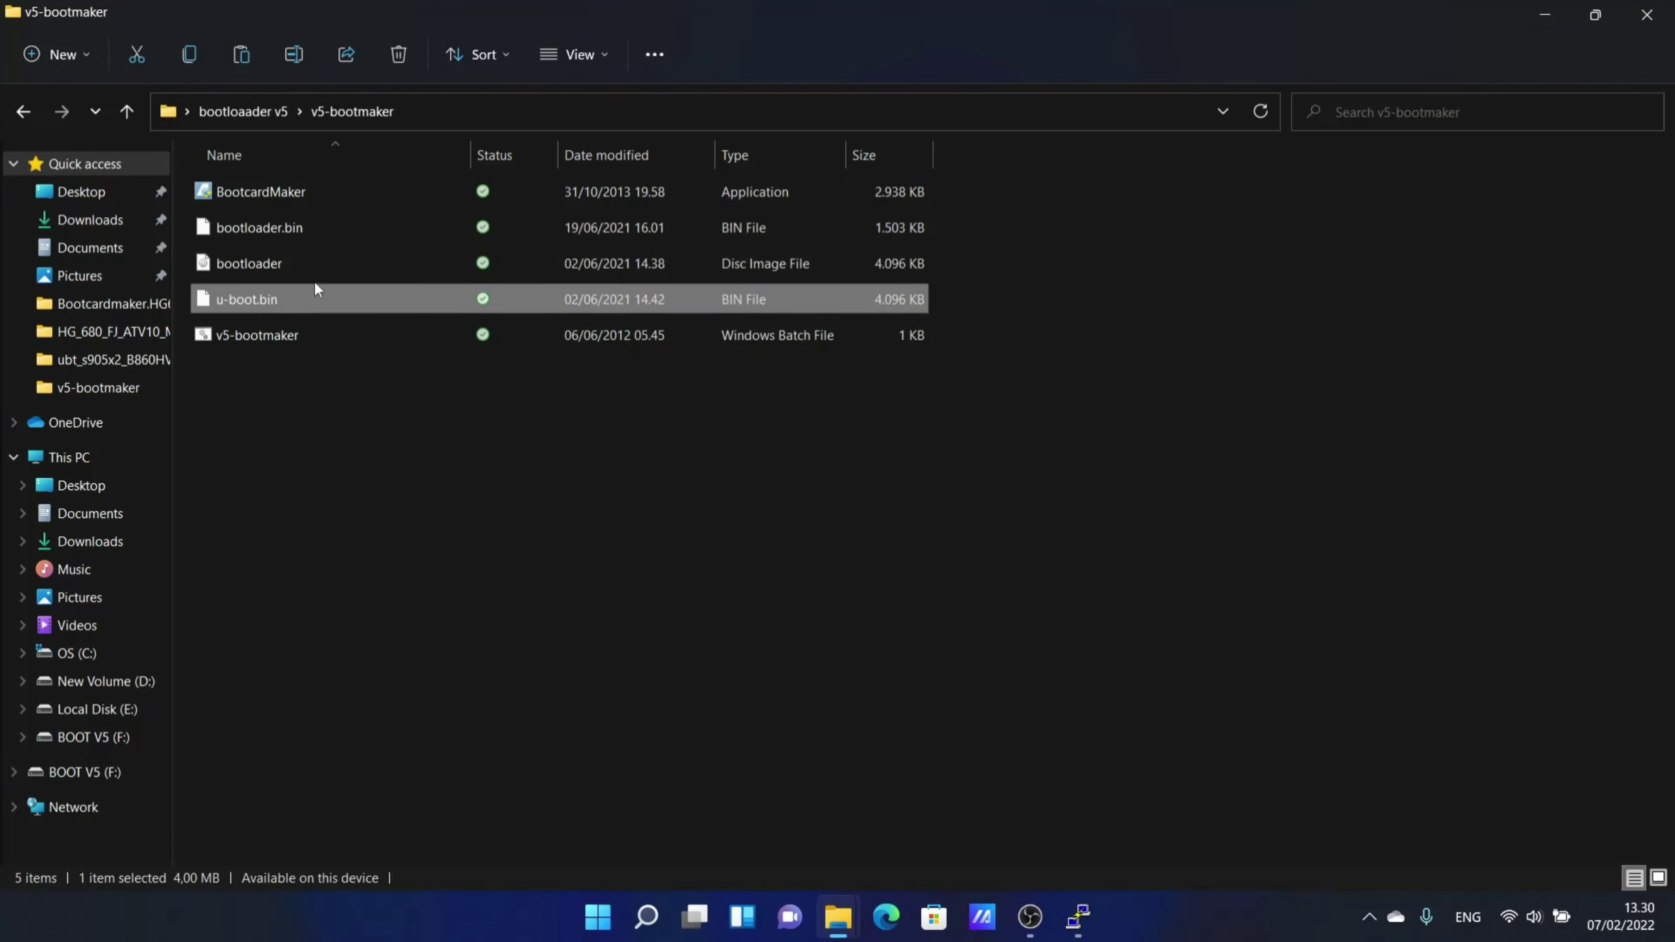
{"action": "double_click", "coordinate": [250, 301]}
{"action": "right_click", "coordinate": [250, 301]}
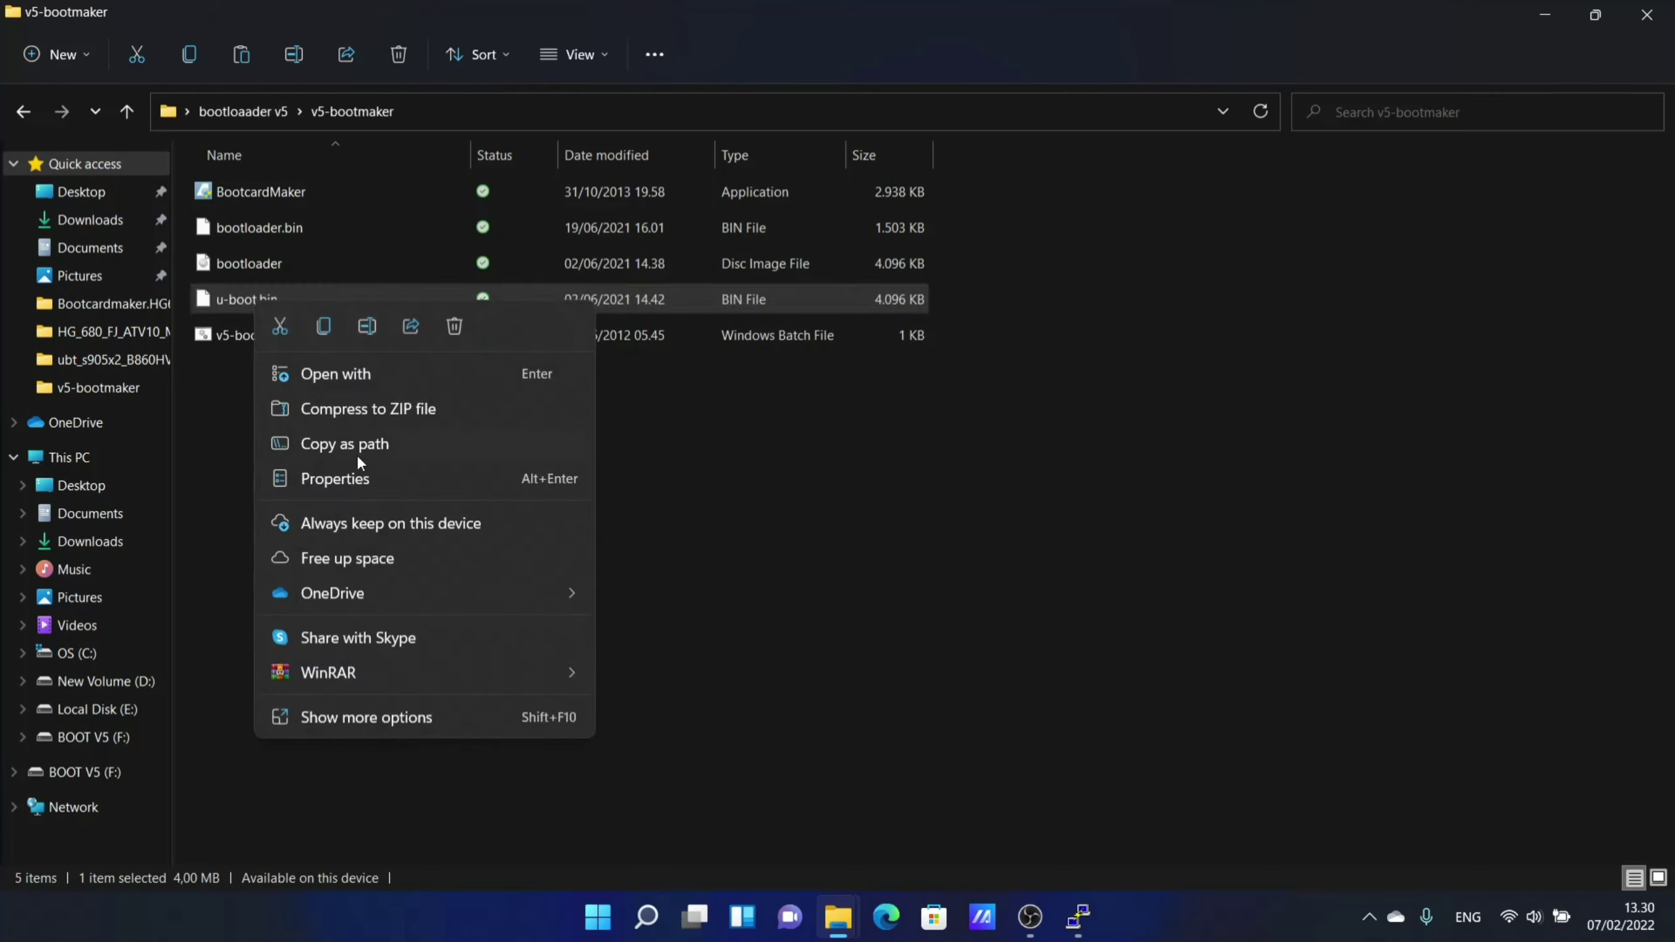
{"action": "left_click", "coordinate": [329, 719]}
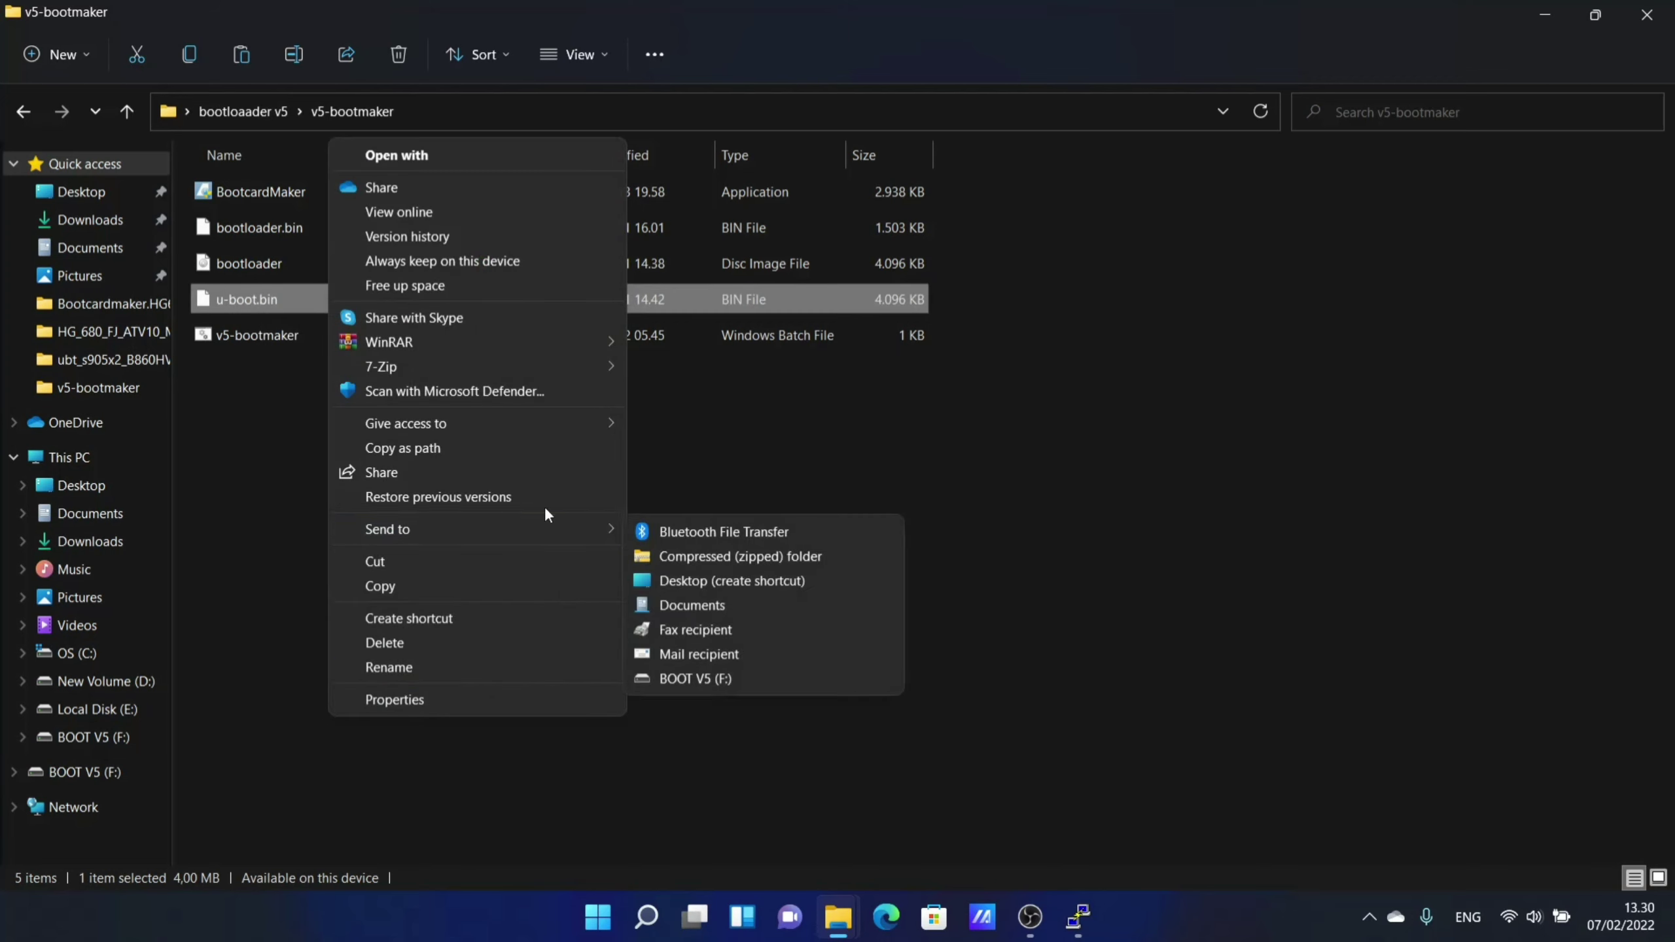
{"action": "mouse_move", "coordinate": [599, 532]}
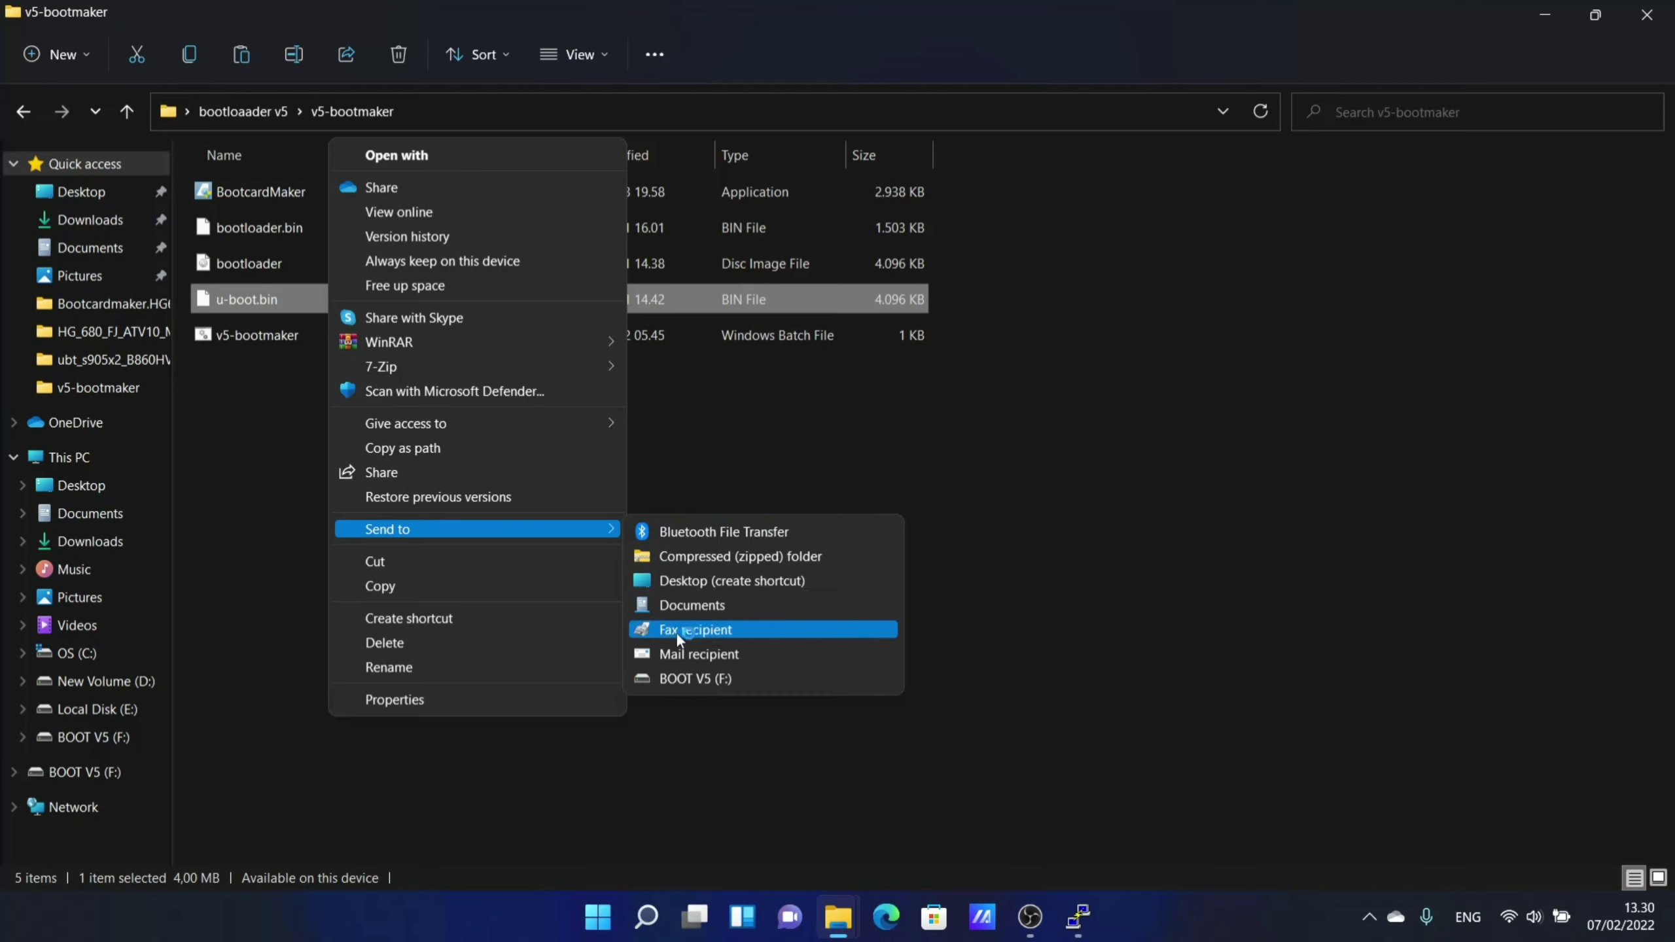
{"action": "left_click", "coordinate": [690, 679]}
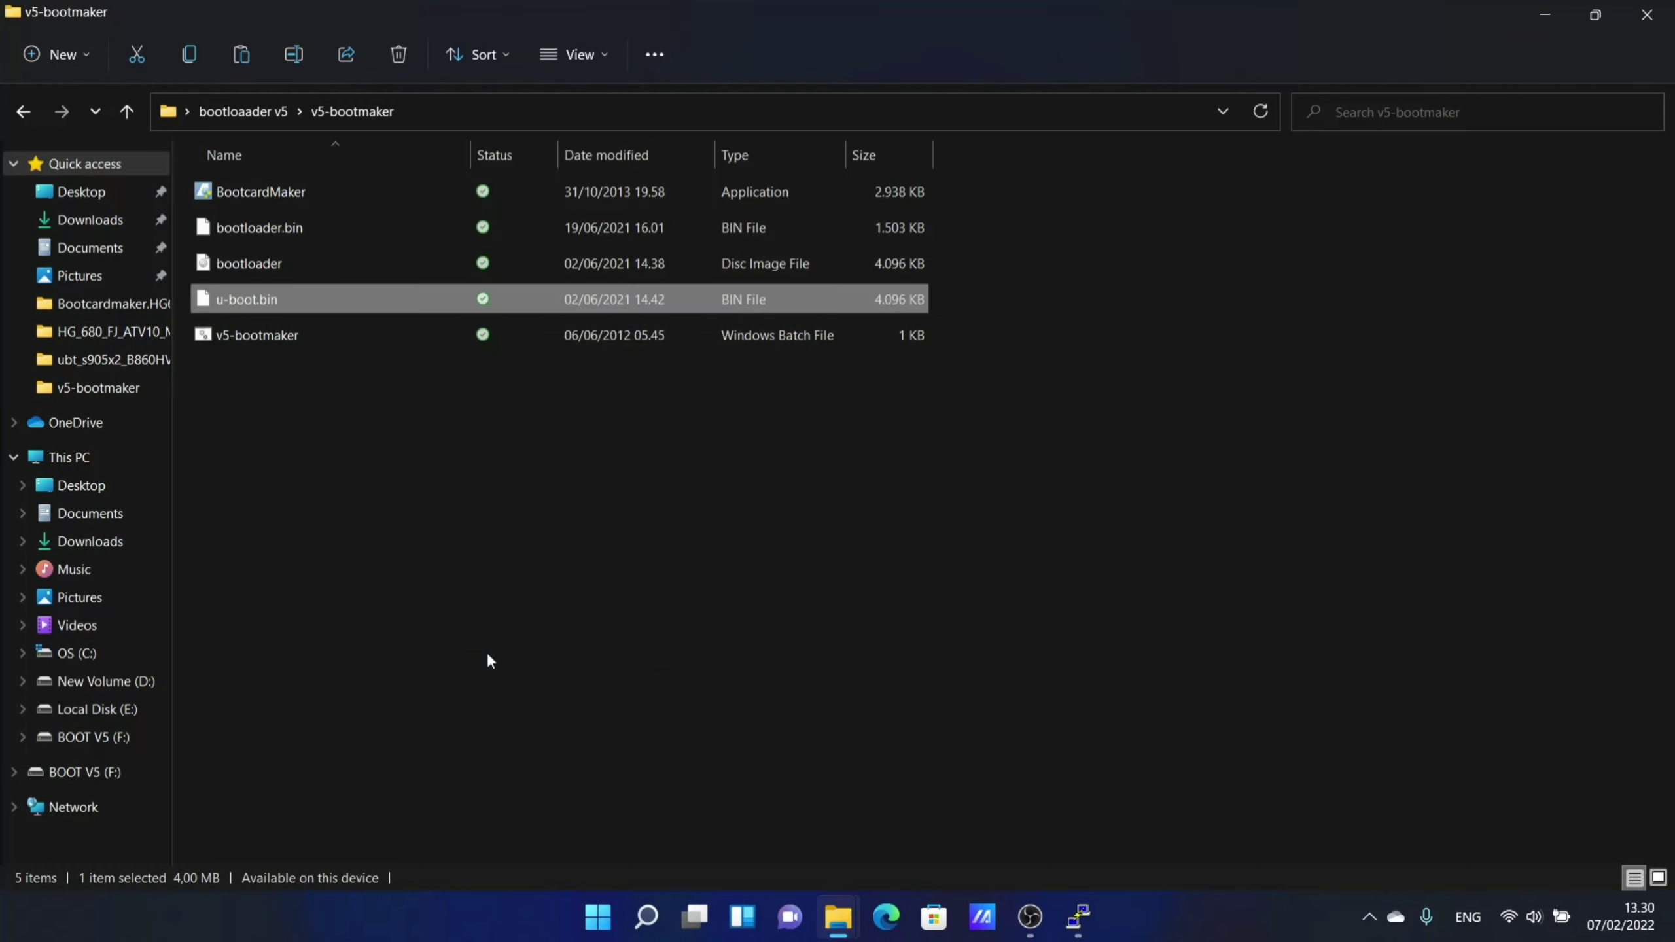
Check the contents of the BOOT V5 (F:) drive and eject it.
{"action": "left_click", "coordinate": [99, 742]}
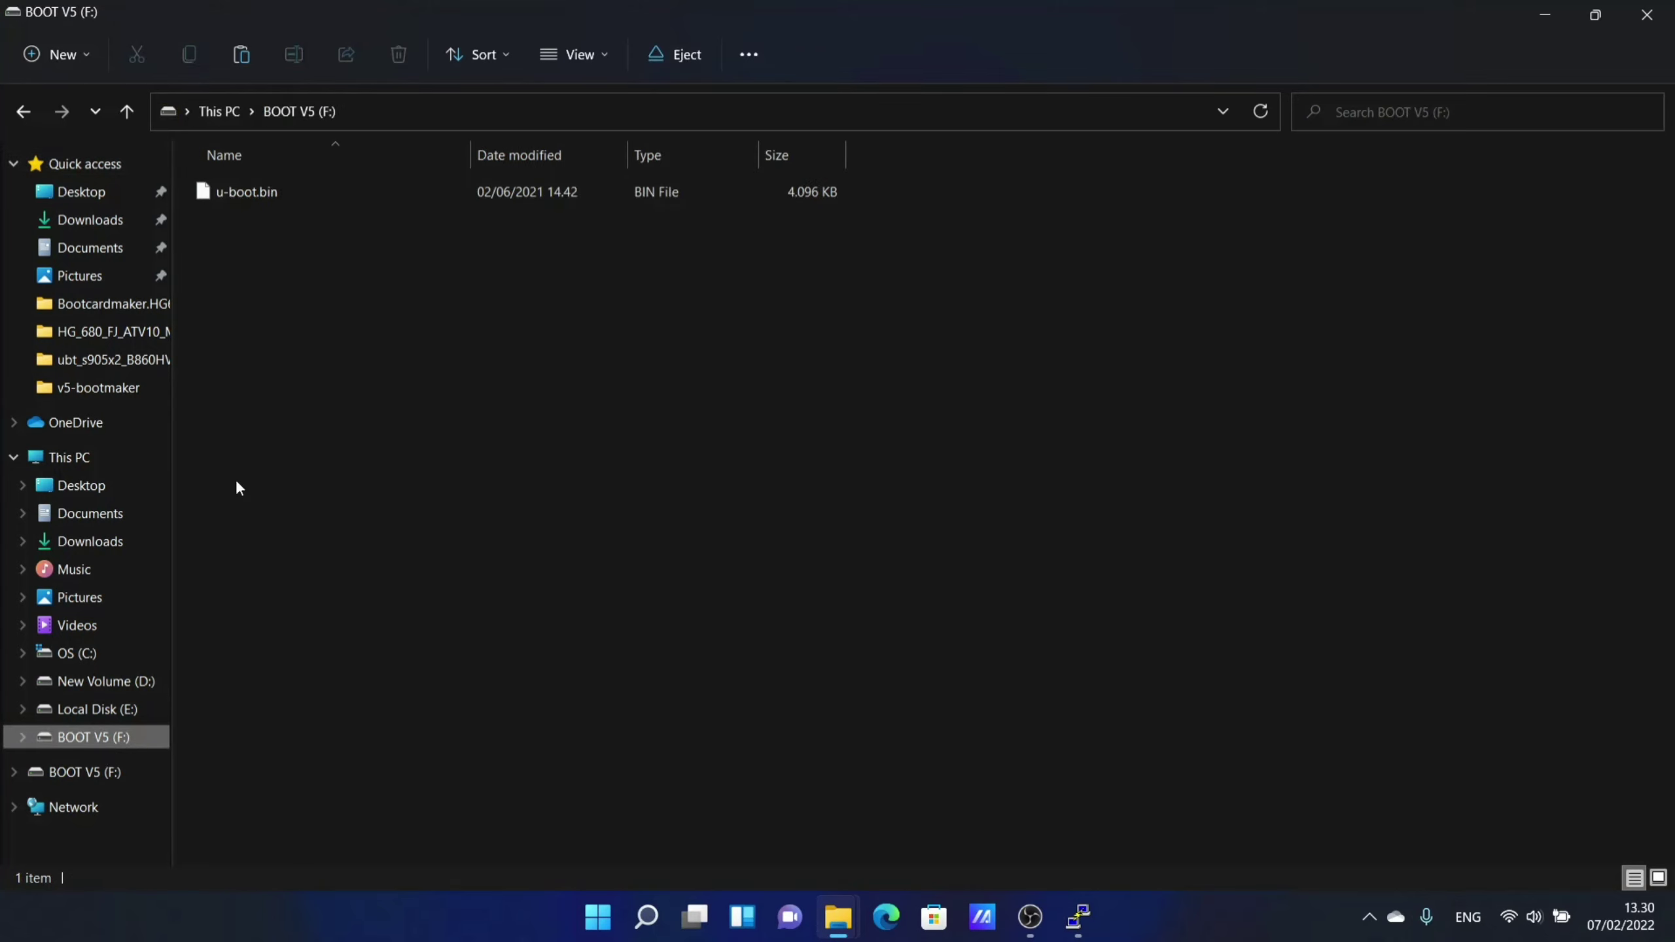
{"action": "right_click", "coordinate": [89, 747]}
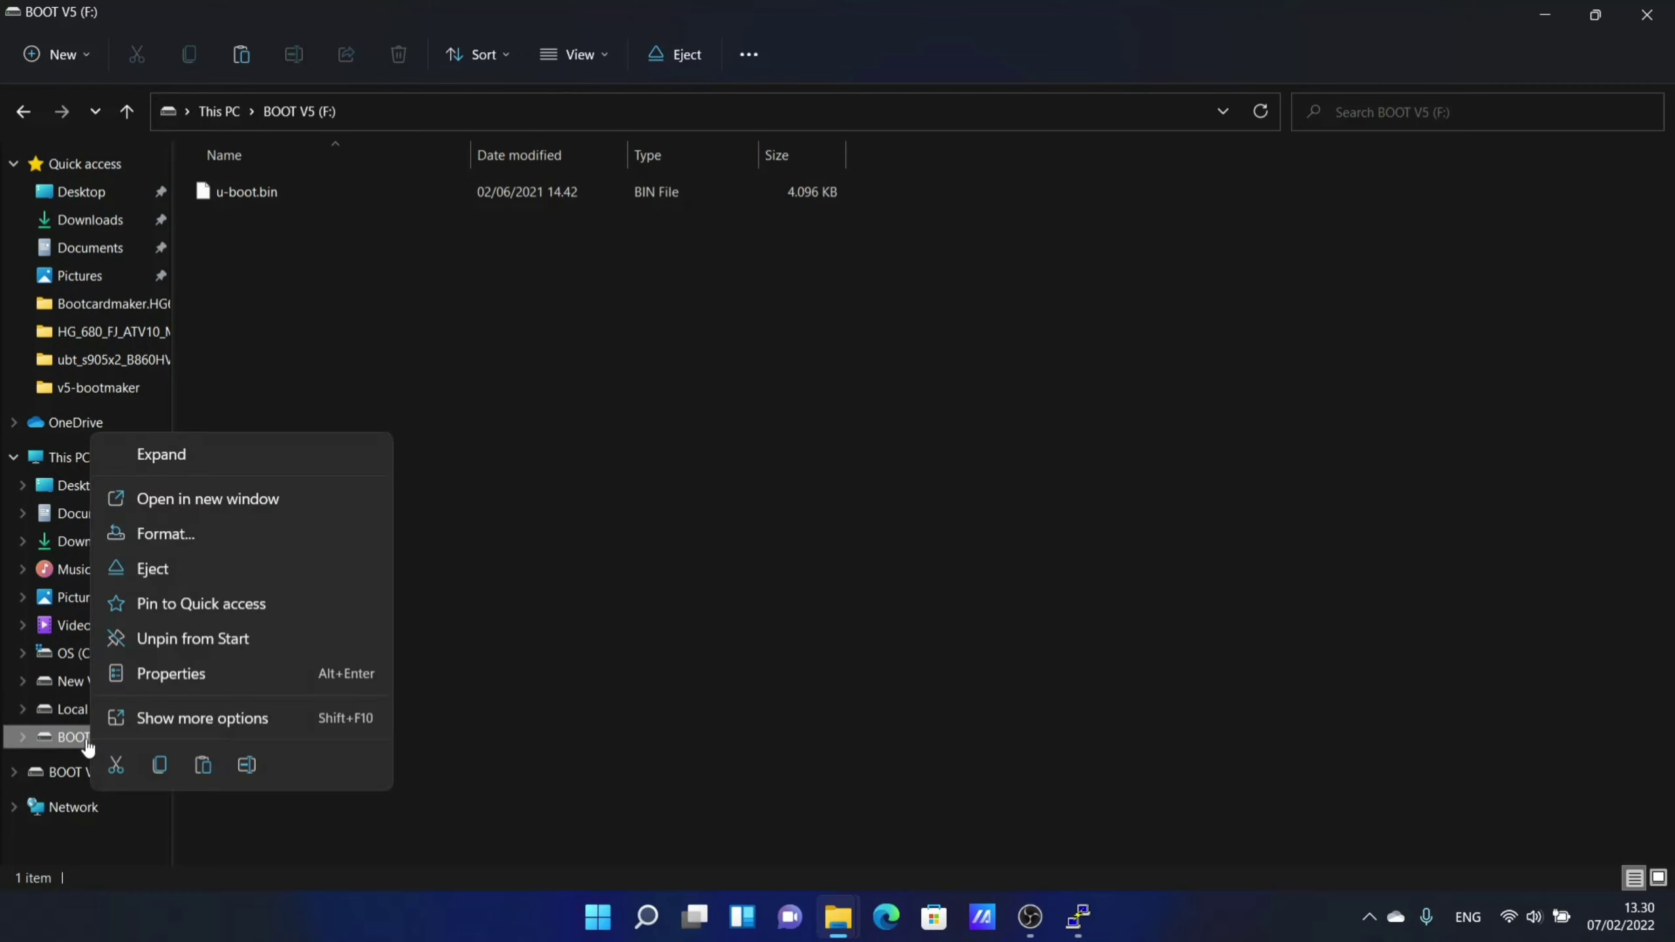
{"action": "left_click", "coordinate": [153, 571]}
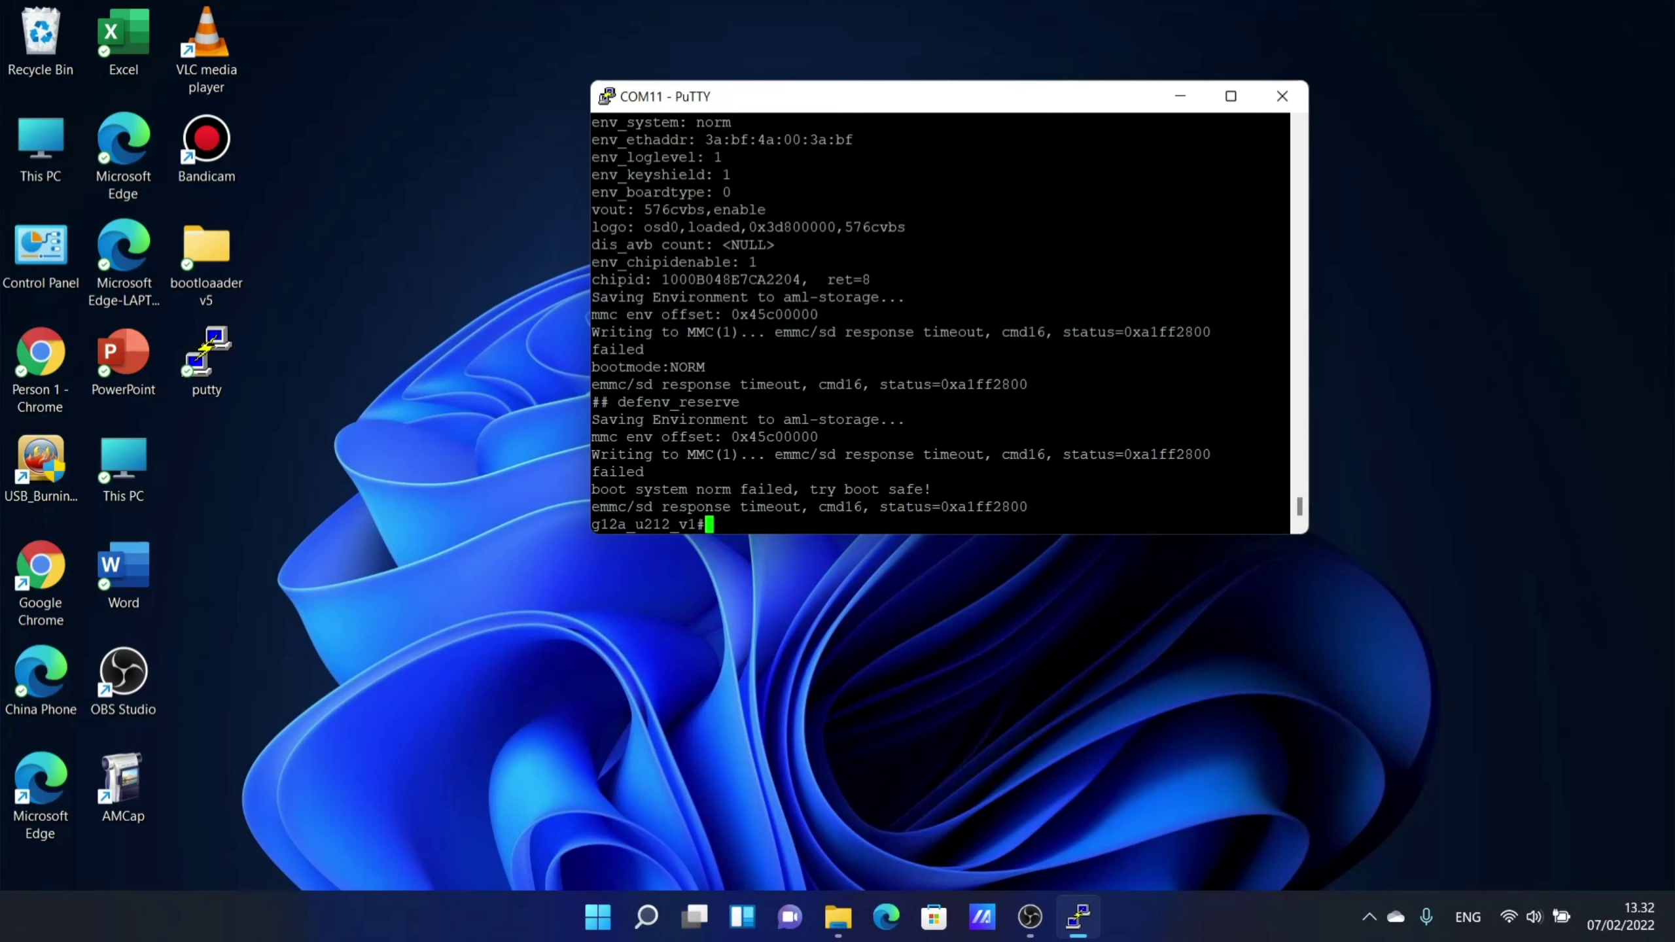
Run the update command at the g12a_u212_v1# prompt in the COM11 PuTTY session.
{"action": "type", "text": "U"}
{"action": "key", "text": "BackSpace"}
{"action": "type", "text": "update"}
{"action": "key", "text": "Return"}
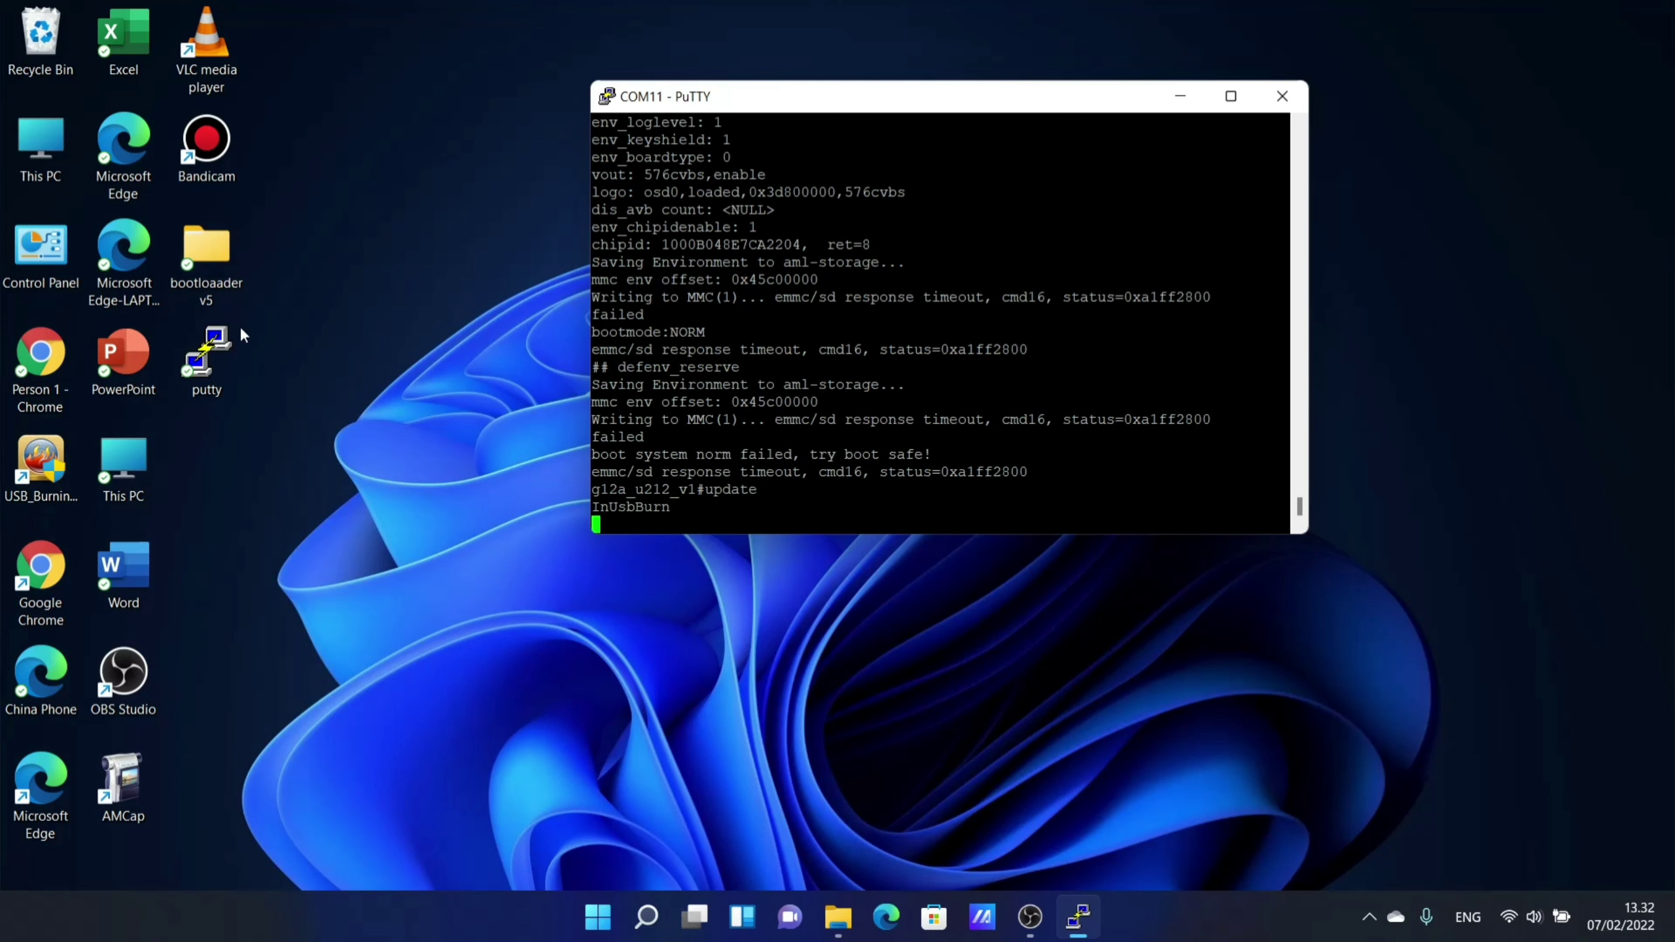
Open USB_Burning_Tool and import the image B860HV5_©Aero_v20201226r2 from the FW Aero For STB B860H V5 folder.
{"action": "left_click", "coordinate": [48, 476]}
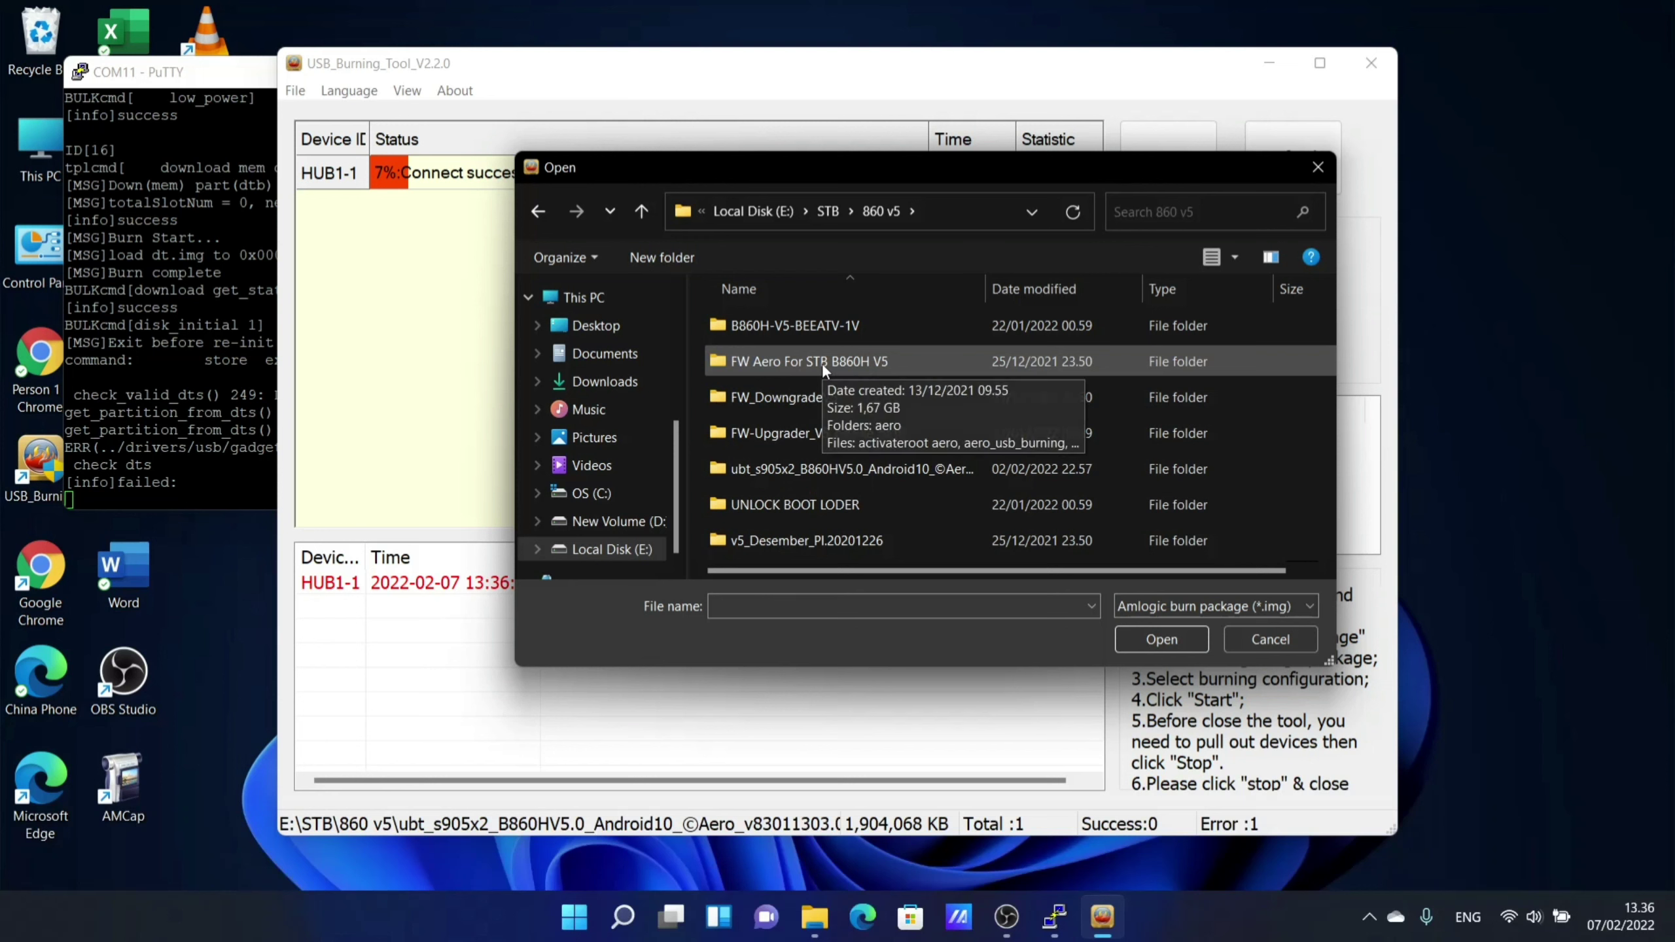
{"action": "double_click", "coordinate": [821, 363]}
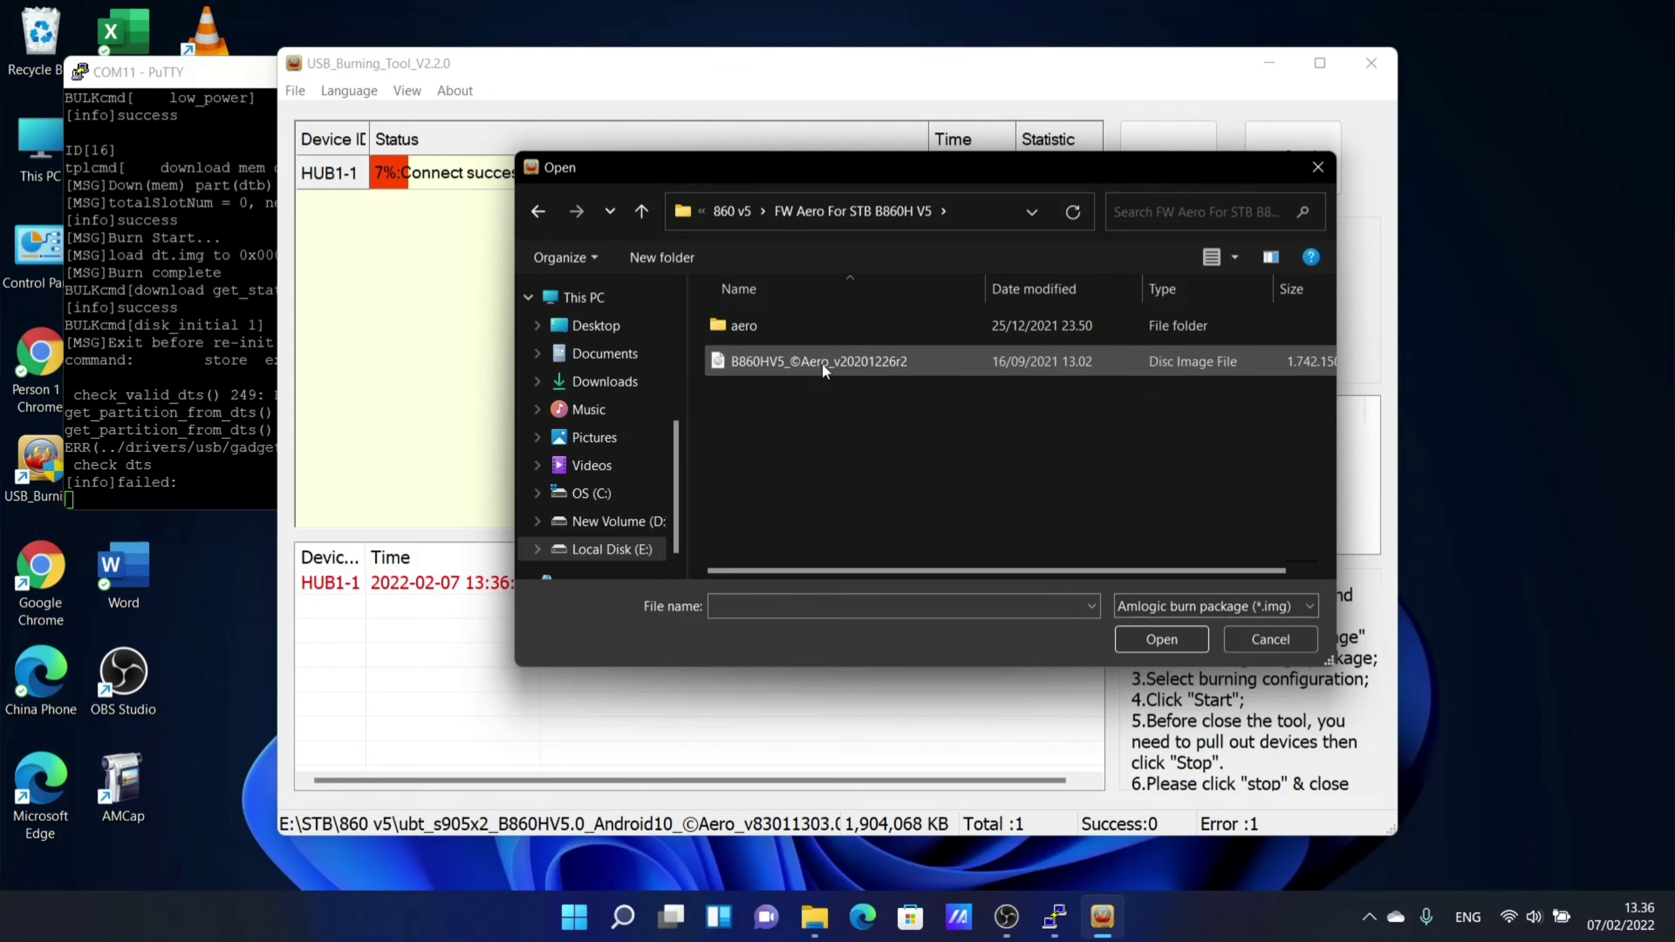
{"action": "left_click", "coordinate": [822, 364]}
{"action": "left_click", "coordinate": [1148, 638]}
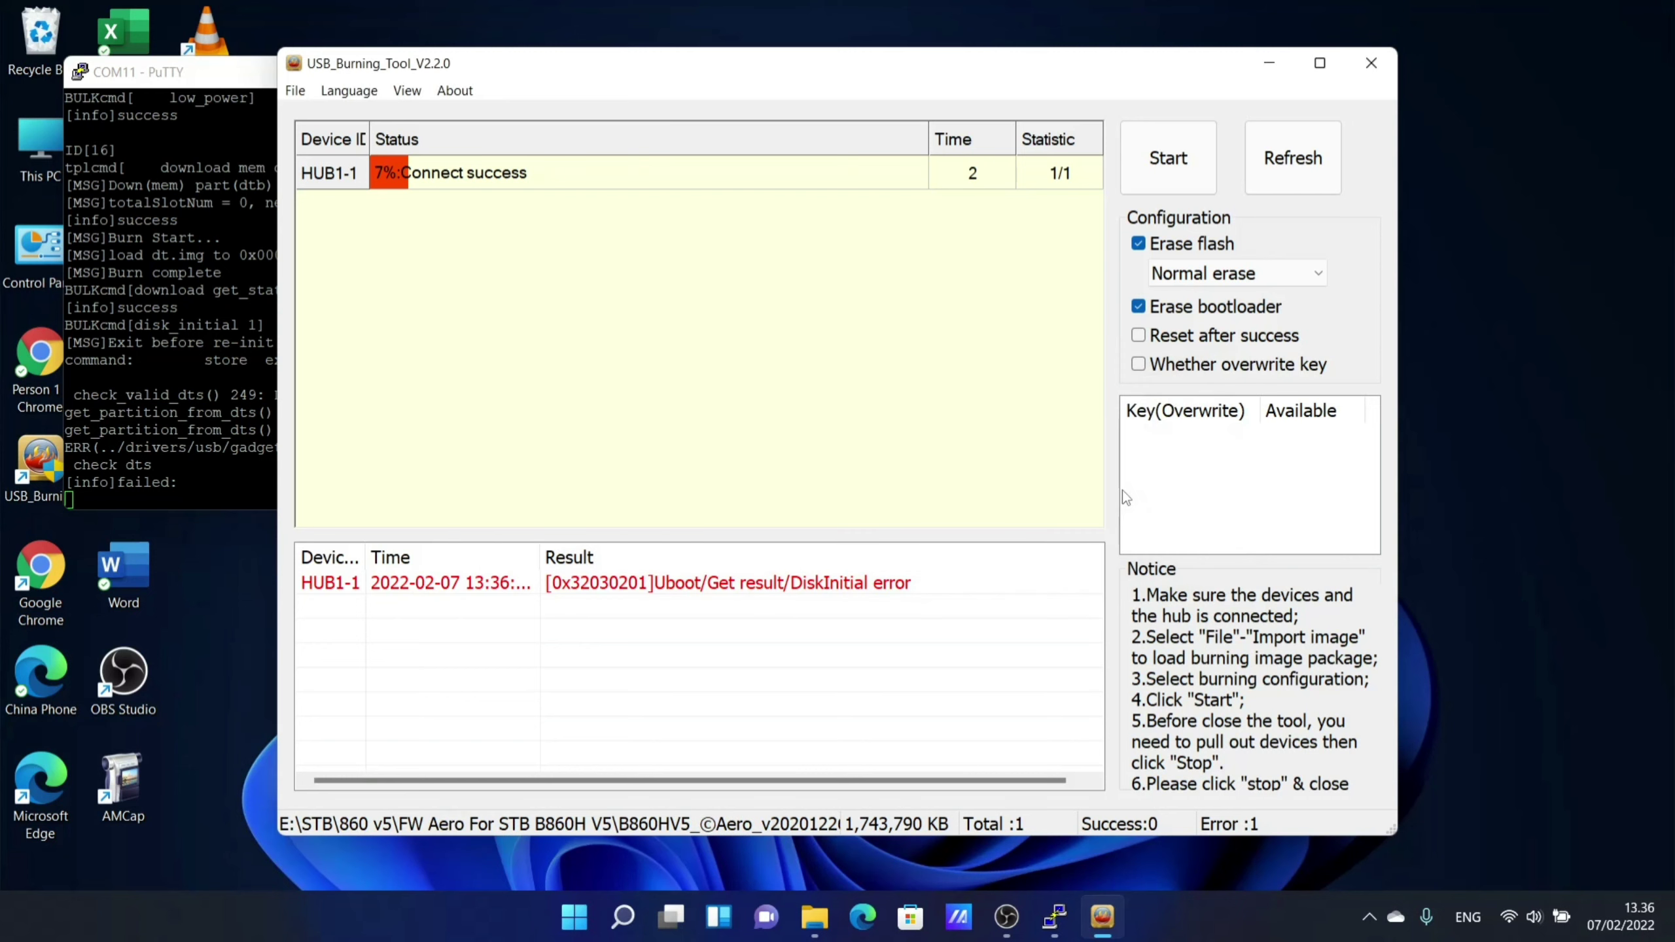
Disable Erase bootloader, refresh the device status, and start burning the firmware image.
{"action": "left_click", "coordinate": [1192, 311]}
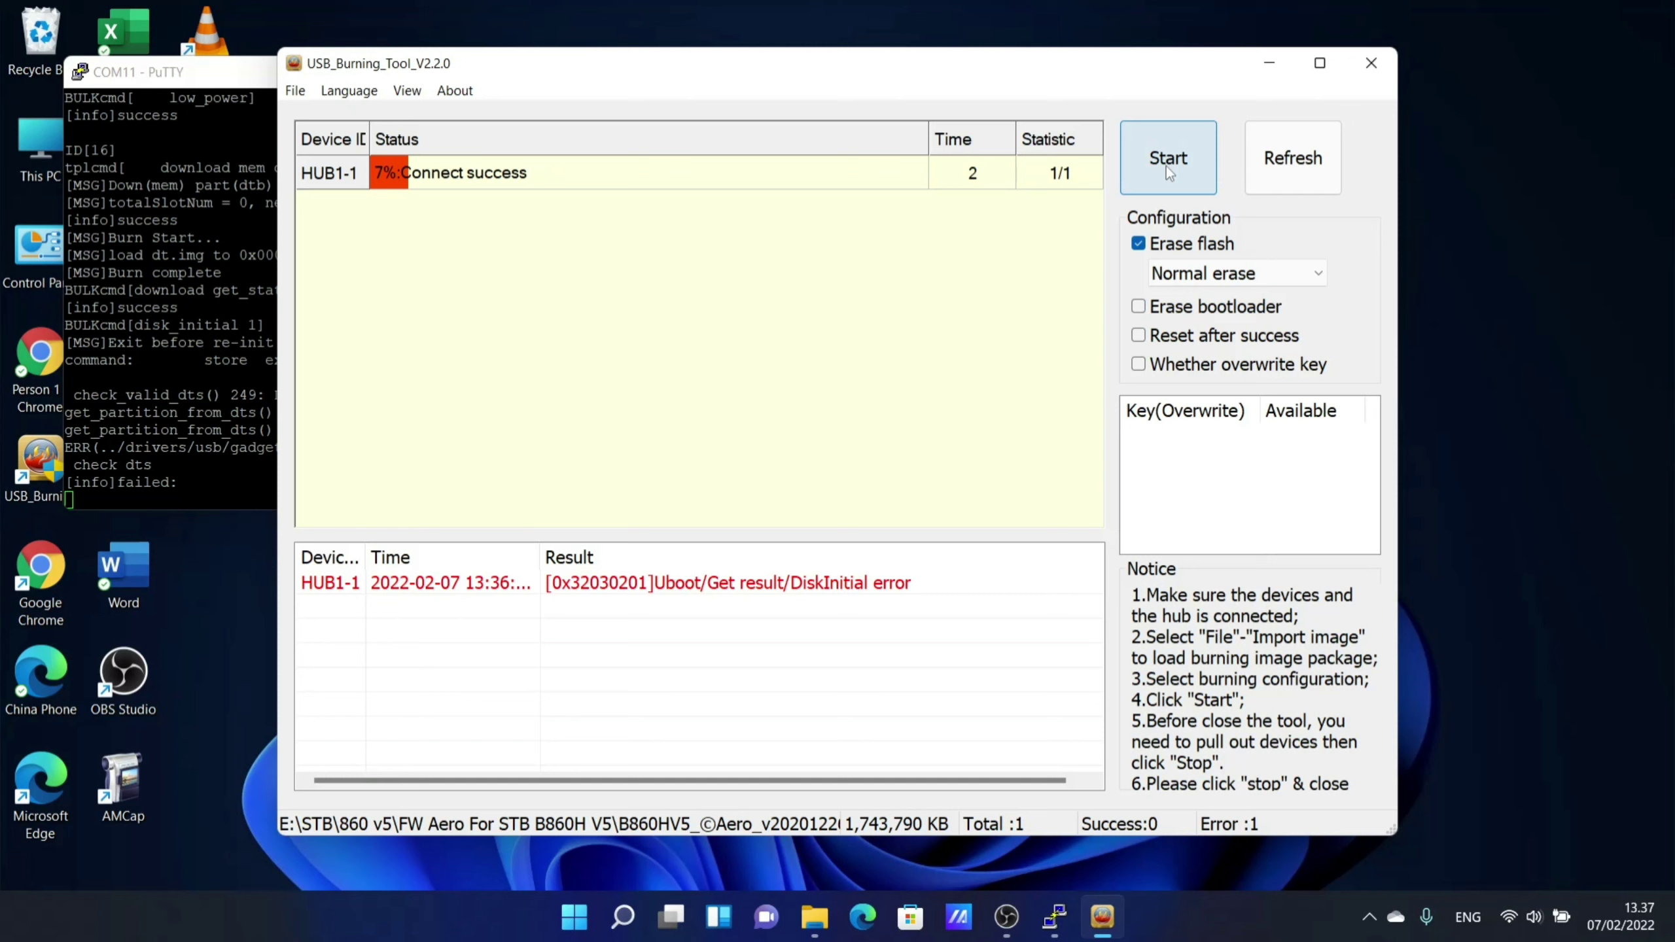
{"action": "left_click", "coordinate": [1281, 170]}
{"action": "left_click", "coordinate": [1185, 158]}
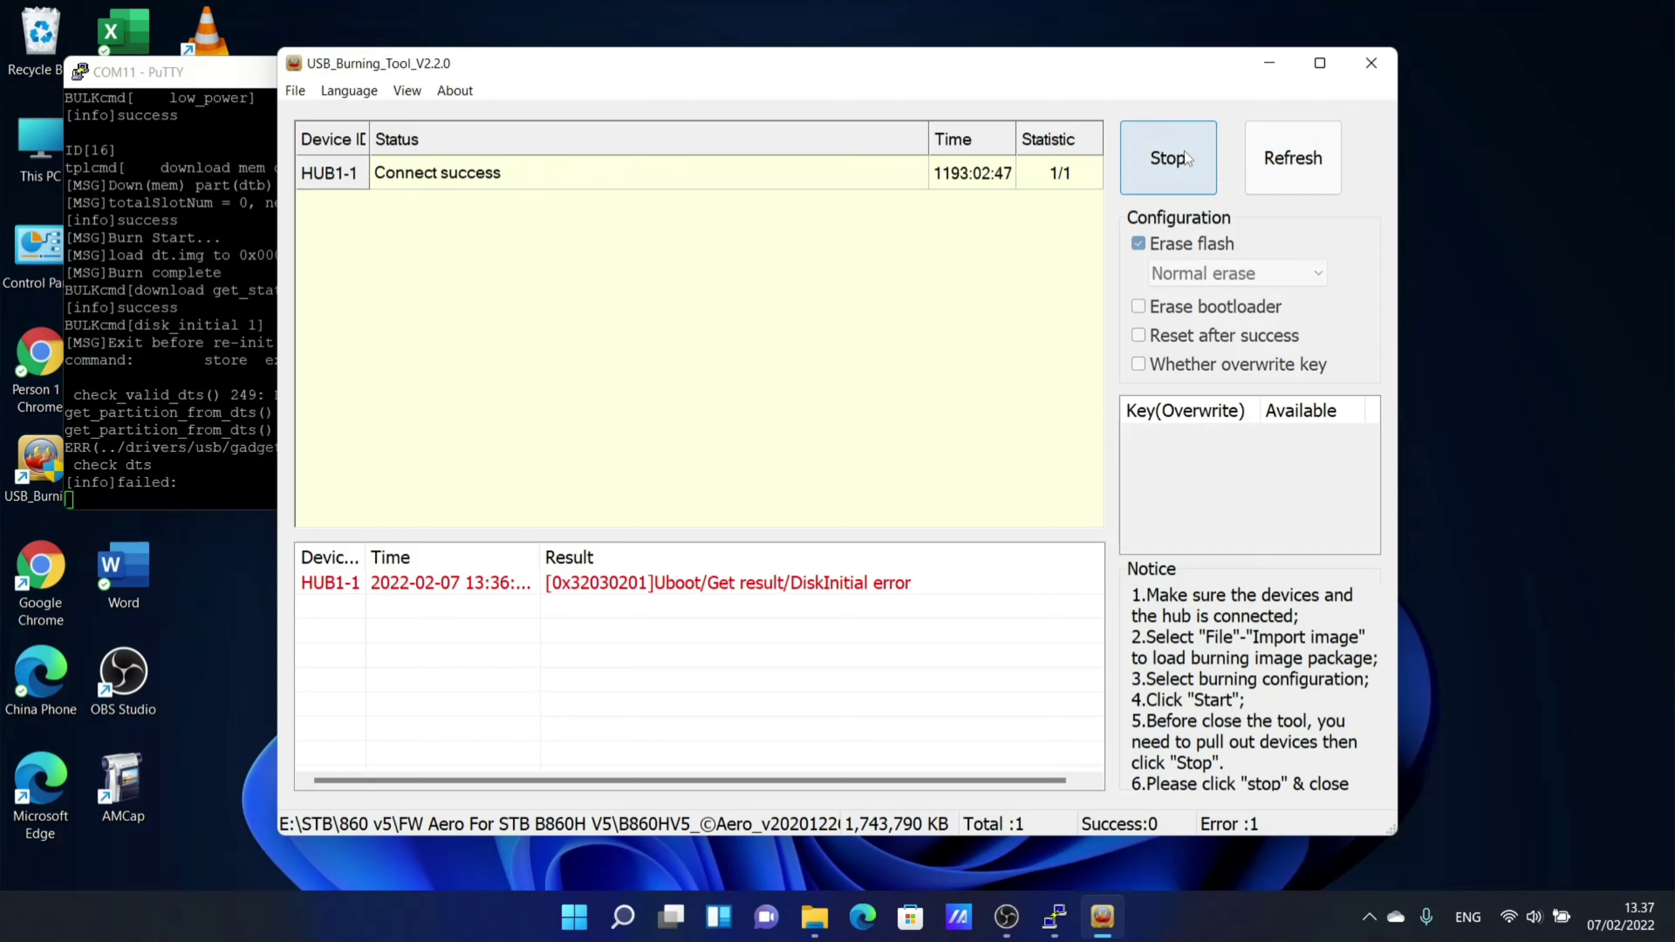